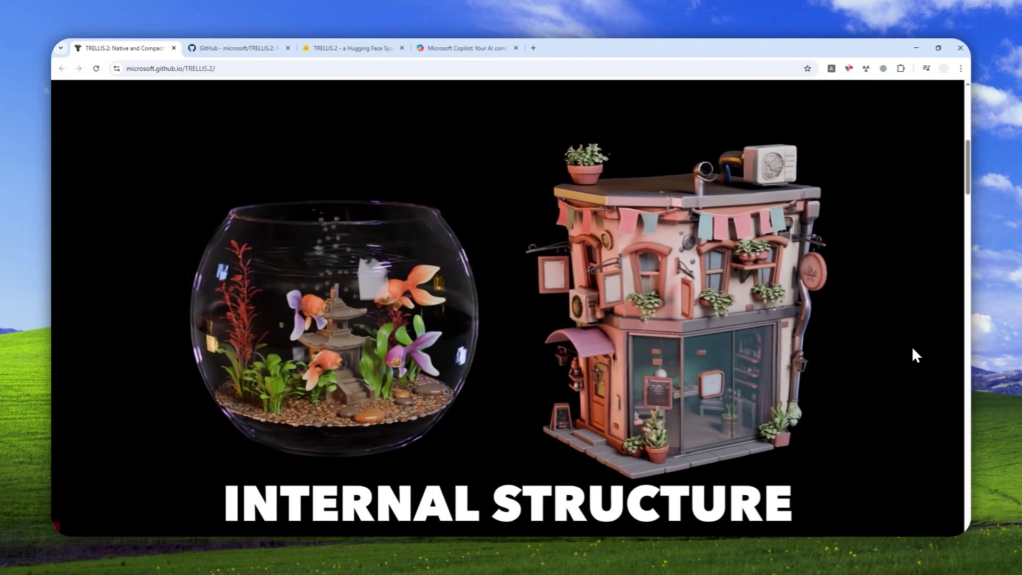
# Step: Switch to the TRELLIS.2 Space and rotate the yellow pipe result to view another side
pyautogui.moveTo(365, 335)
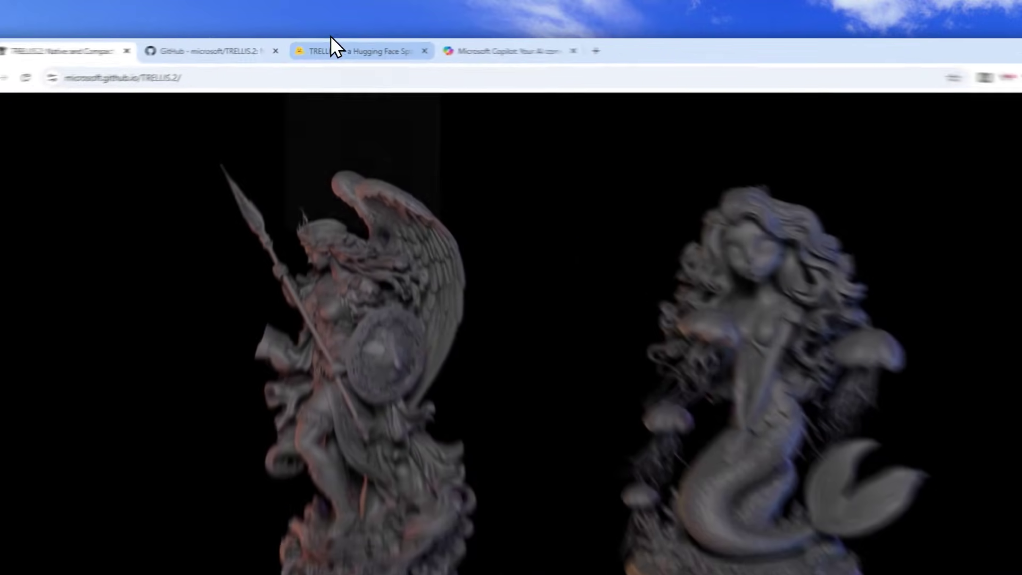
pyautogui.click(326, 44)
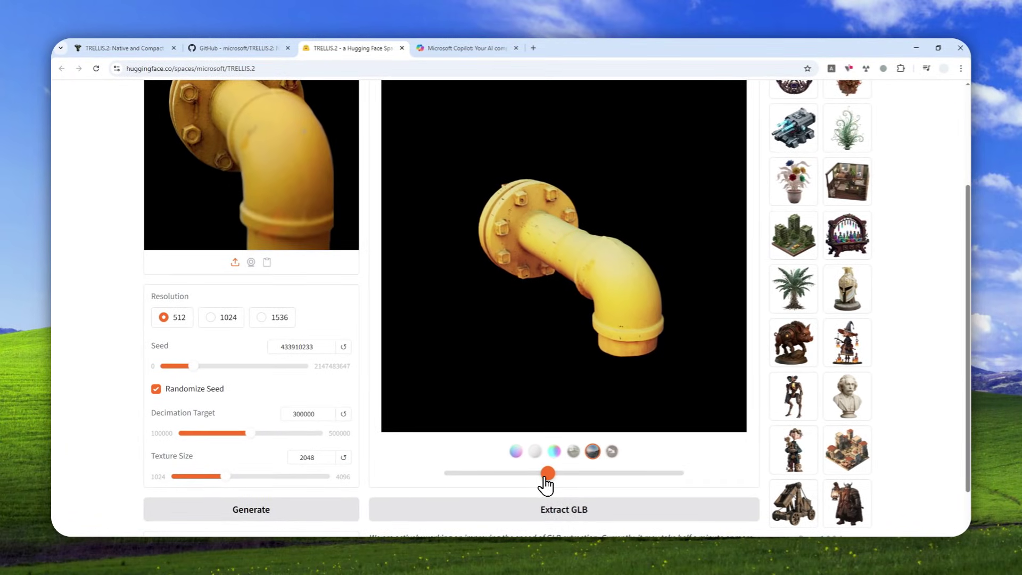
pyautogui.moveTo(549, 478); pyautogui.dragTo(606, 476)
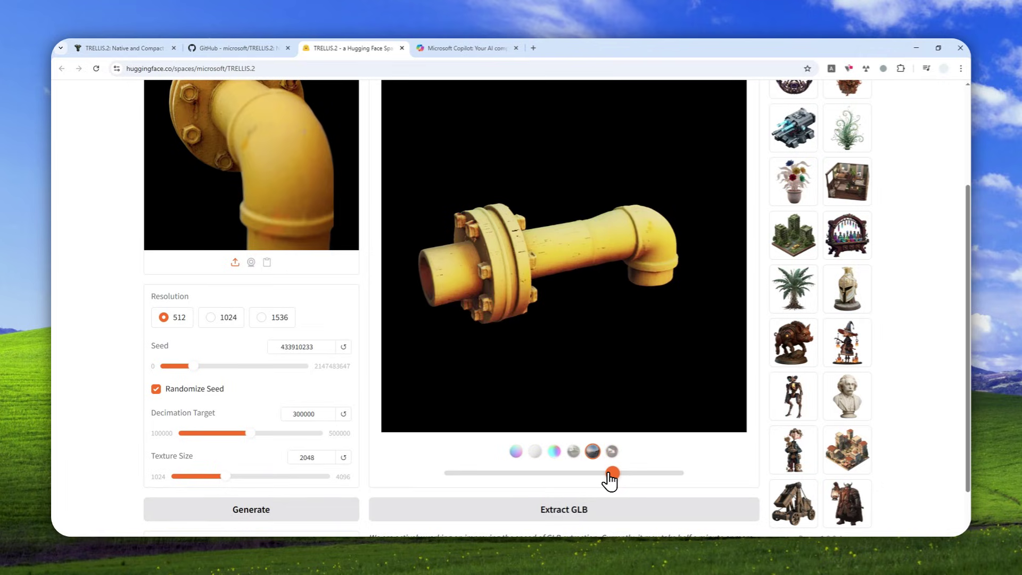
pyautogui.moveTo(613, 480)
pyautogui.mouseDown()
pyautogui.moveTo(635, 483)
pyautogui.moveTo(474, 477)
pyautogui.moveTo(614, 486)
pyautogui.mouseUp()
# Step: Paste the TRELLIS.2 Space address into a new Chrome tab to load its empty image-to-3D form
pyautogui.hotkey('alt', 'Tab')
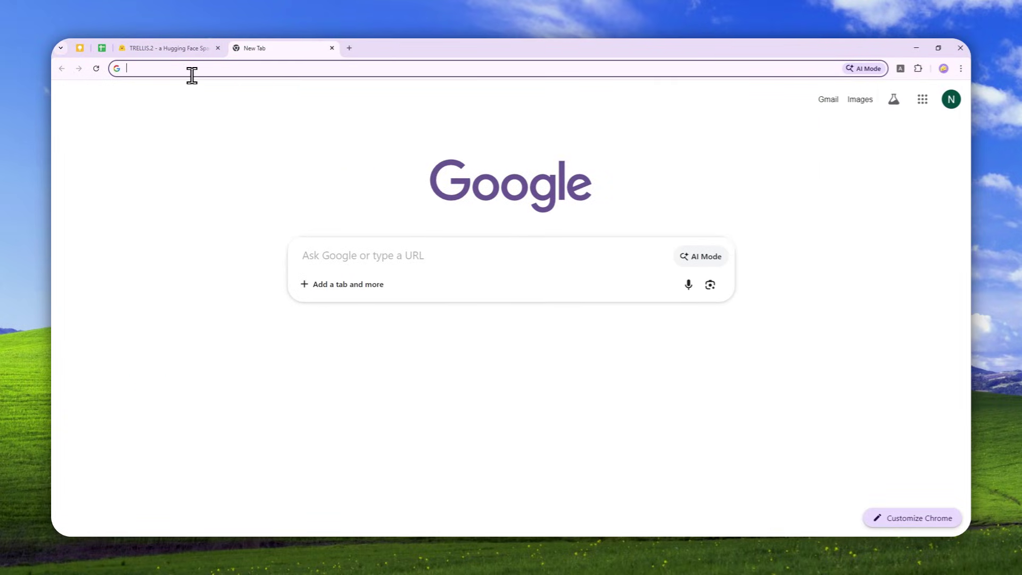
pyautogui.rightClick(159, 69)
pyautogui.click(215, 163)
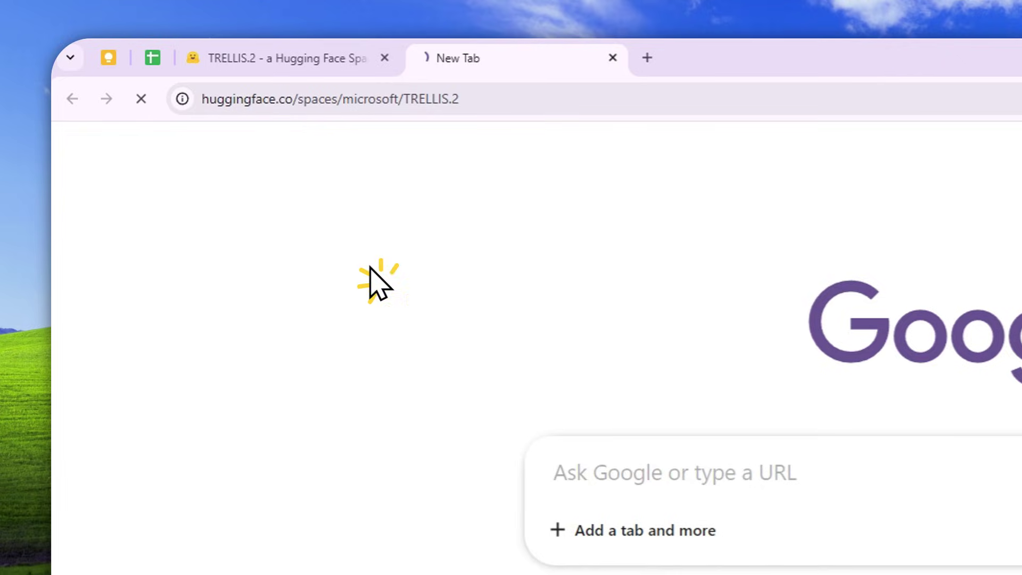
pyautogui.click(510, 100)
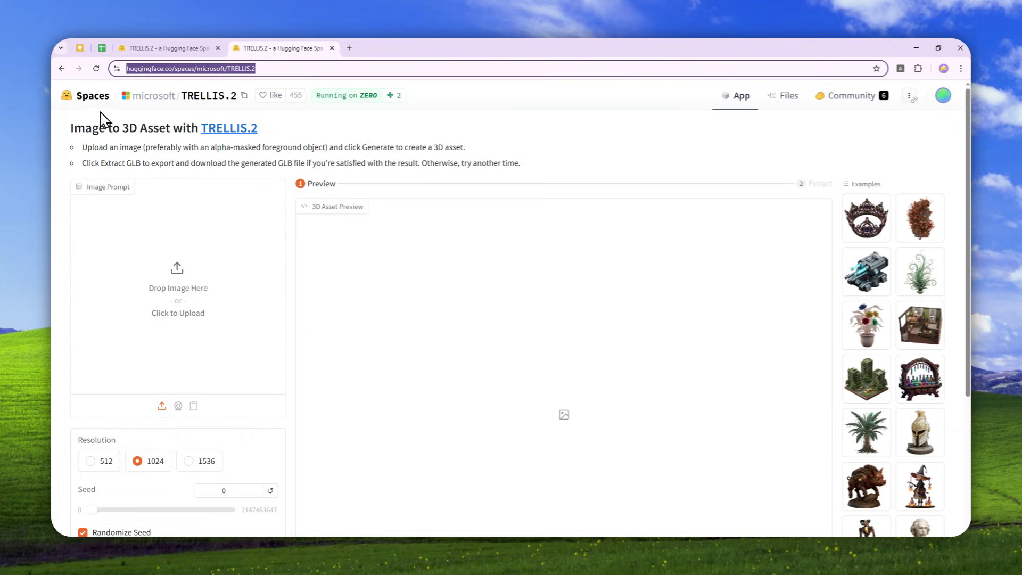
pyautogui.click(87, 105)
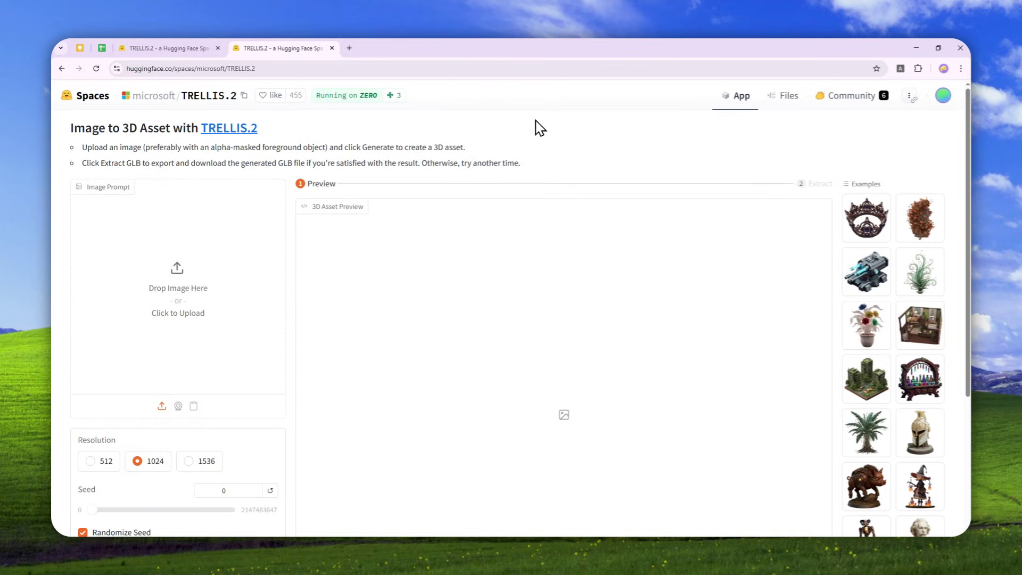
pyautogui.scroll(-2, 274, 260)
pyautogui.scroll(2, 452, 230)
# Step: Drop the yellow fluffy headphones photo into Image Prompt and choose resolution 512
pyautogui.moveTo(873, 259); pyautogui.dragTo(191, 271)
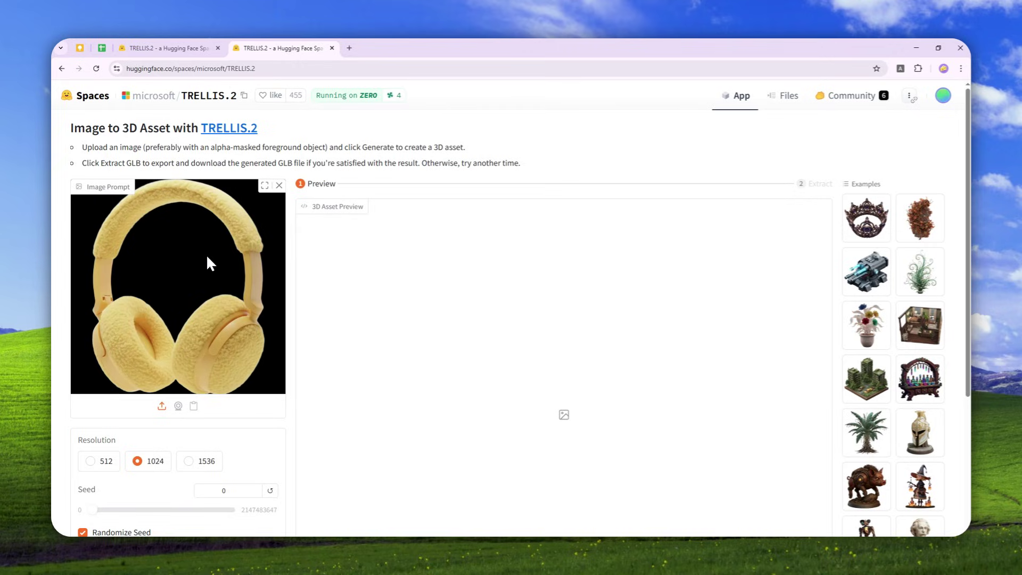
pyautogui.scroll(-4, 205, 216)
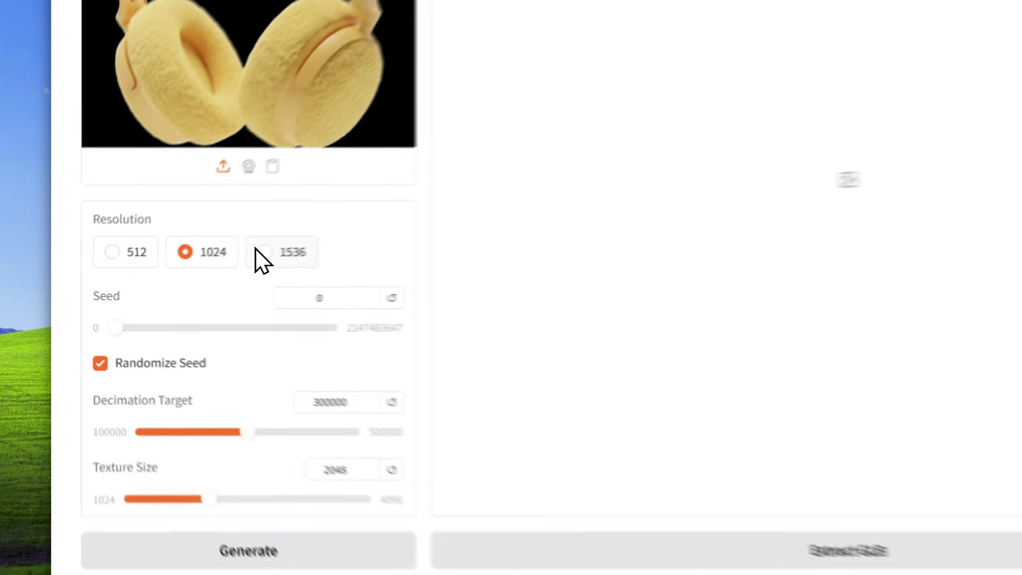
pyautogui.click(190, 270)
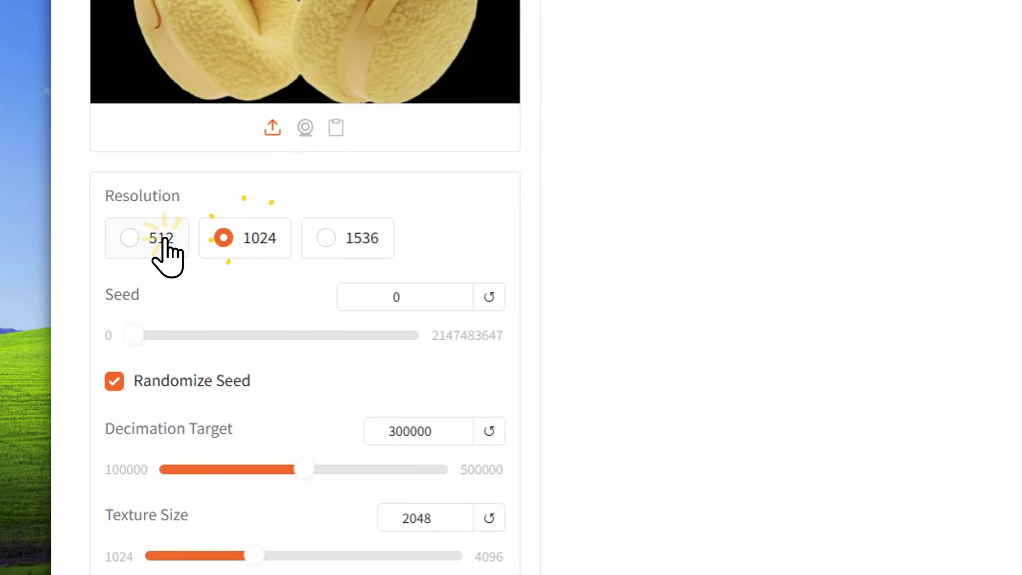
pyautogui.scroll(-1, 281, 160)
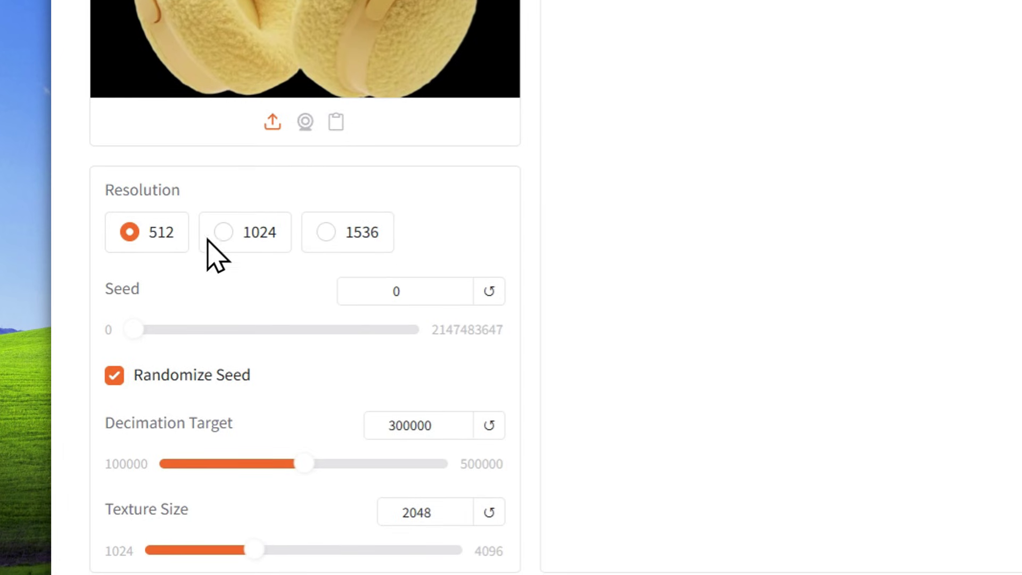
pyautogui.scroll(-3, 274, 479)
# Step: Expand Advanced Settings and review the Stage 1–3 guidance strength and sampling step values
pyautogui.click(269, 487)
pyautogui.scroll(-6, 298, 267)
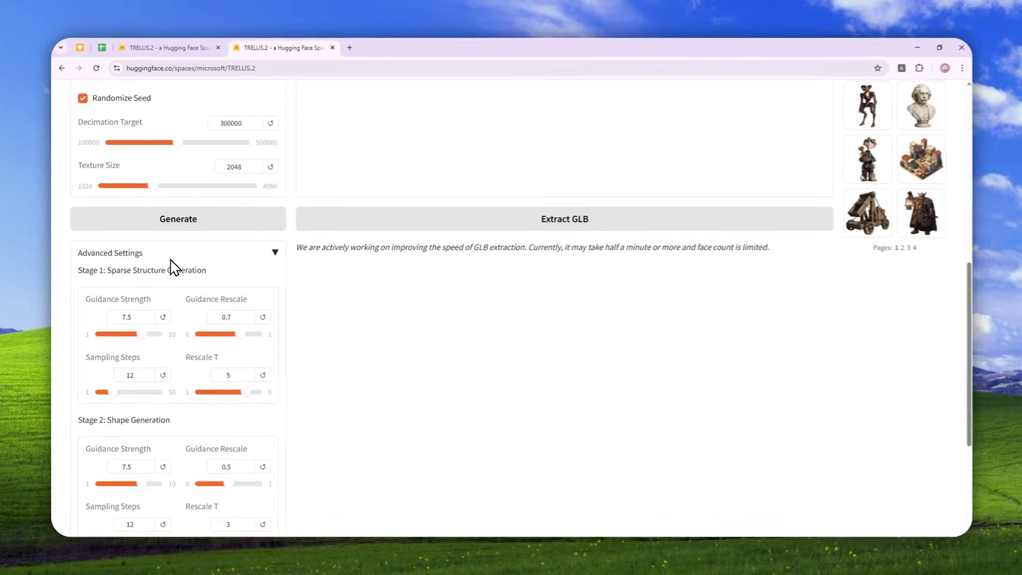
pyautogui.scroll(-2, 173, 279)
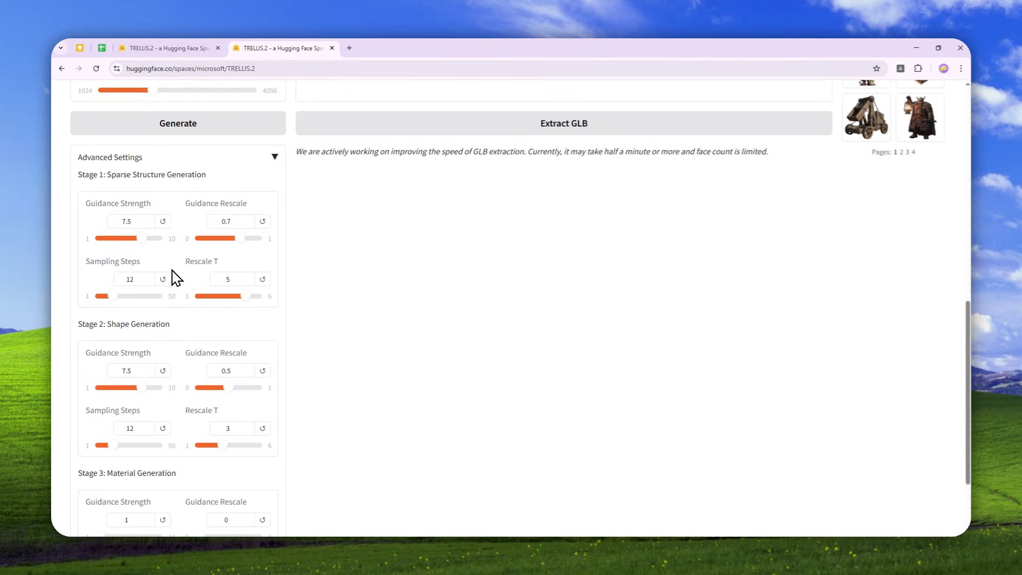
pyautogui.scroll(-2, 190, 279)
pyautogui.scroll(-1, 190, 286)
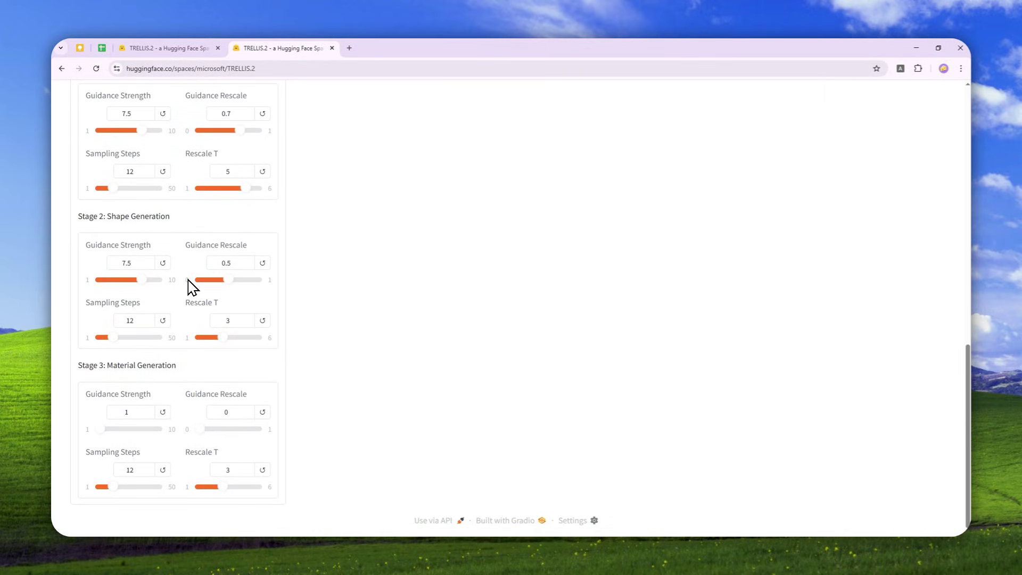
pyautogui.scroll(5, 181, 354)
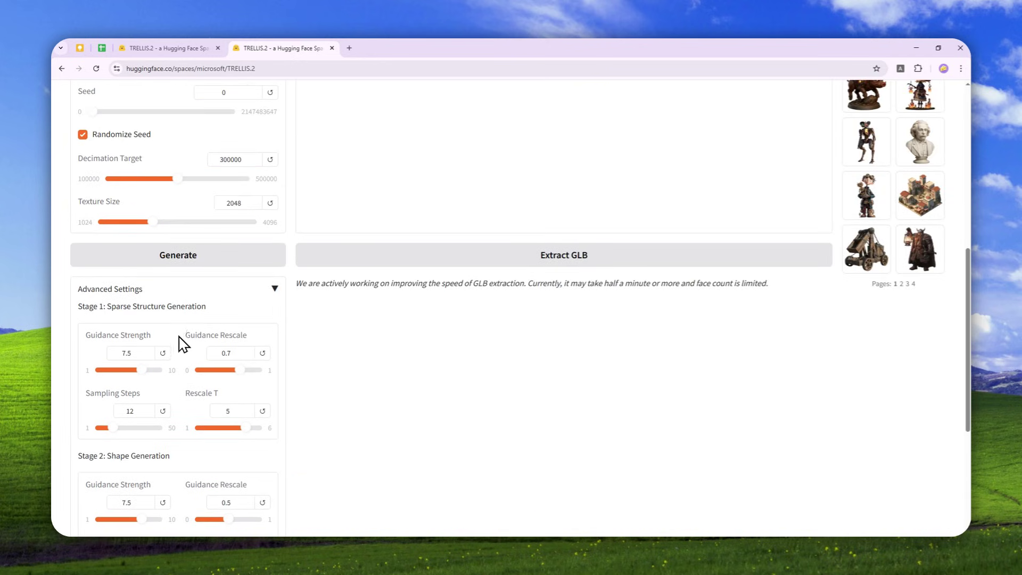
pyautogui.scroll(3, 160, 271)
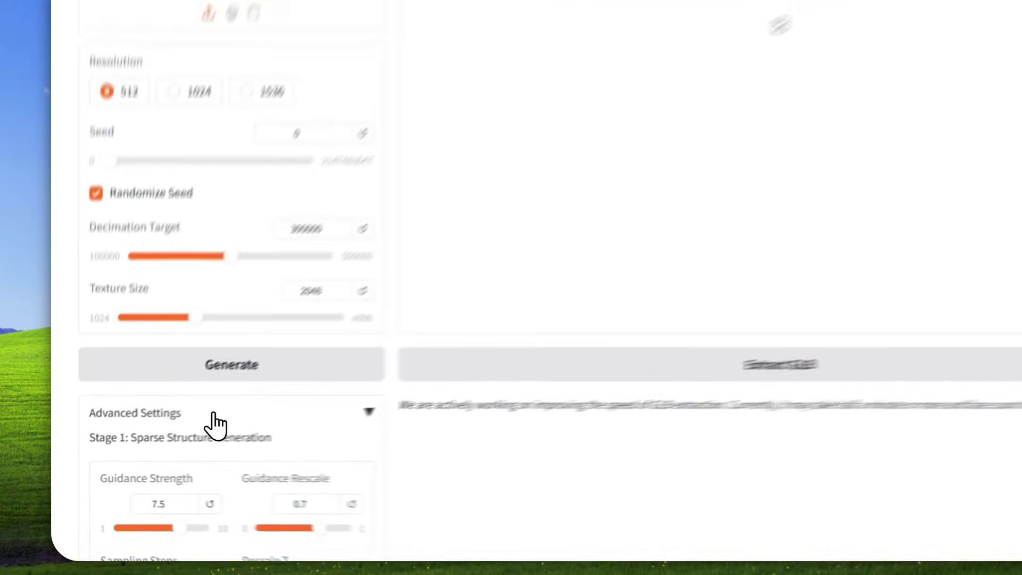
# Step: Collapse Advanced Settings, generate, and wait for the headphones 3D preview to finish rendering
pyautogui.click(159, 434)
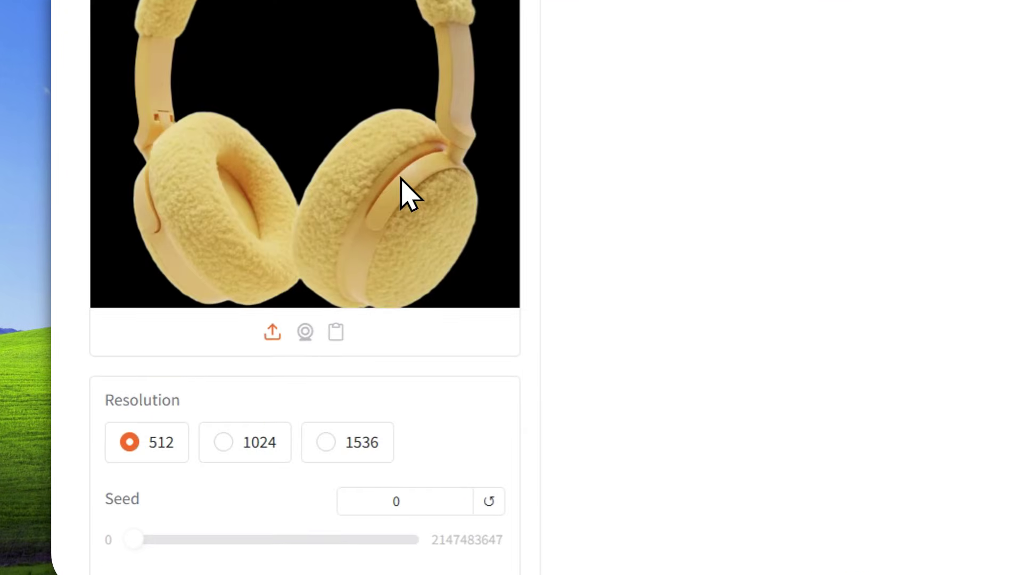
pyautogui.scroll(-1, 379, 30)
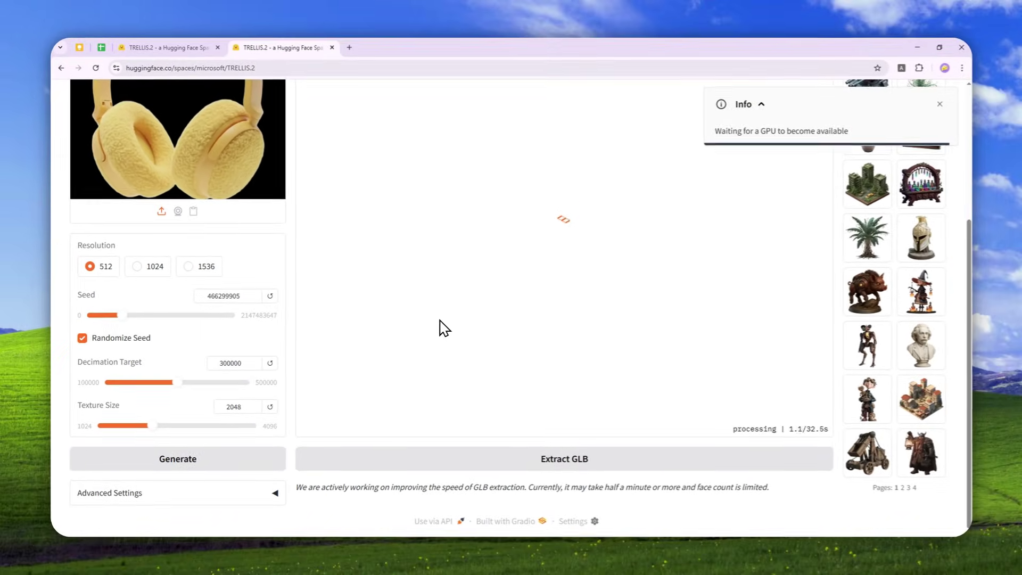
pyautogui.scroll(2, 274, 238)
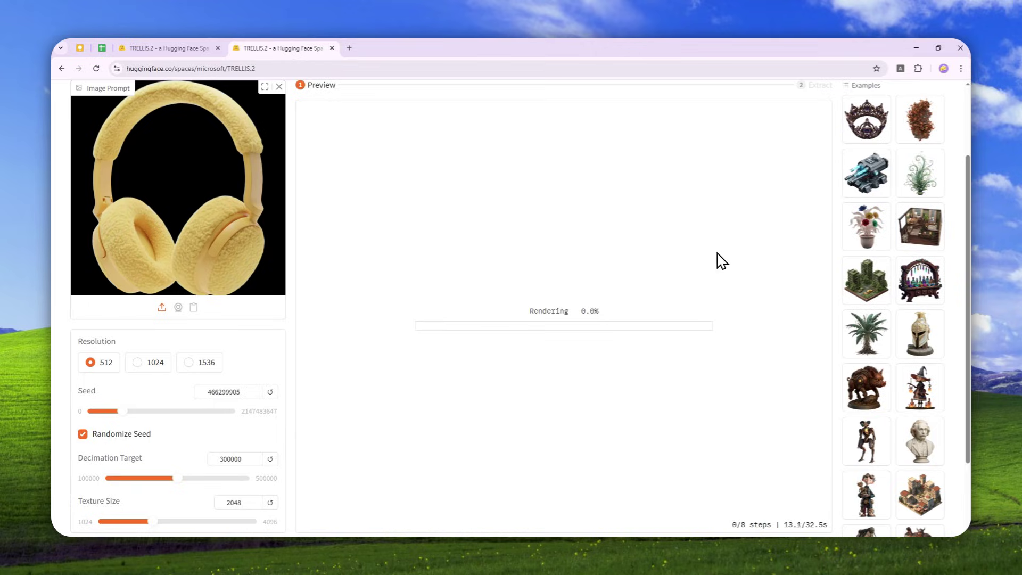
pyautogui.scroll(-2, 763, 320)
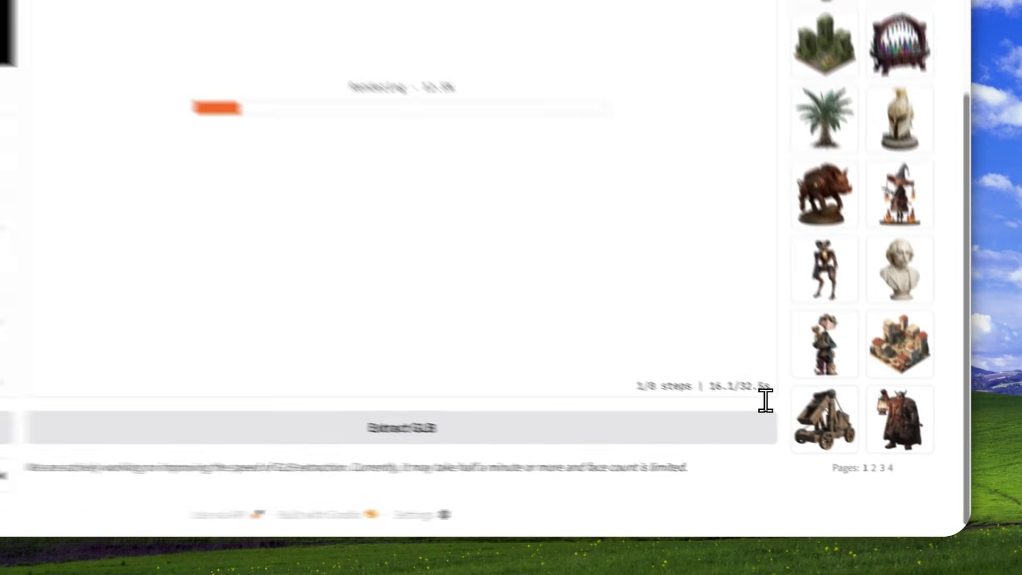
pyautogui.scroll(3, 607, 216)
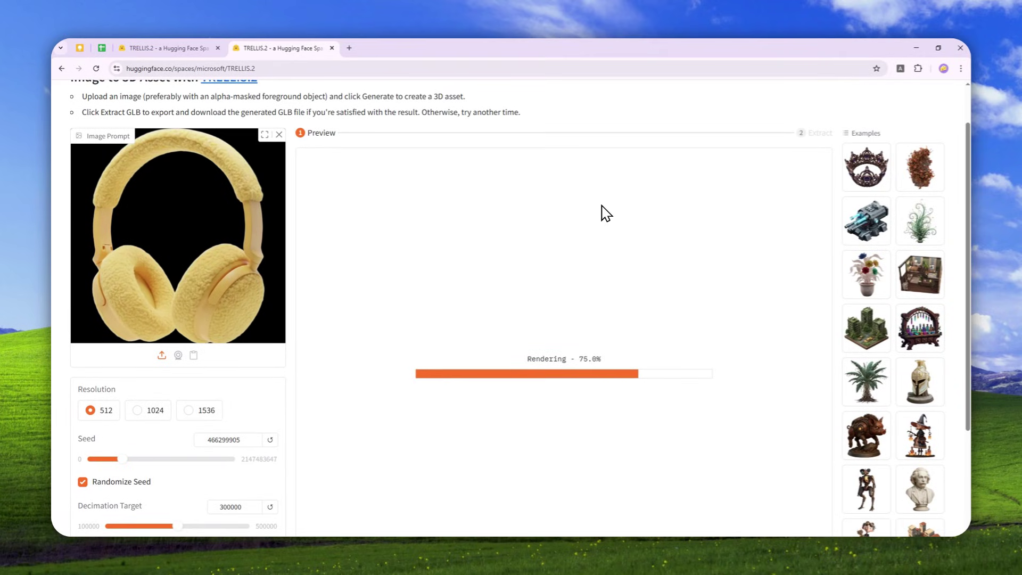
pyautogui.scroll(-2, 570, 293)
pyautogui.scroll(1, 574, 299)
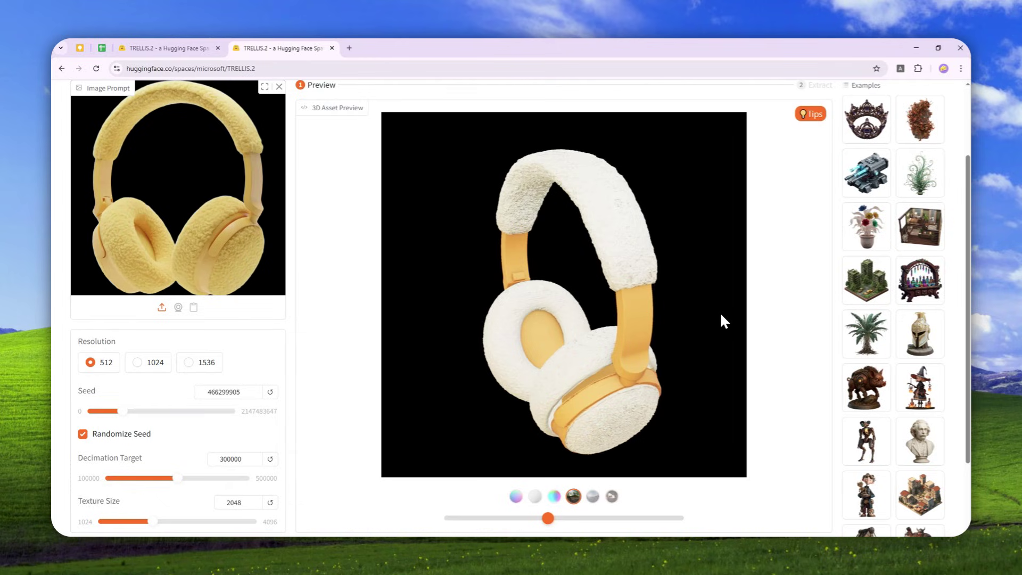
# Step: Change the preview's lighting environment and rotate the headphones to another view
pyautogui.scroll(-1, 727, 271)
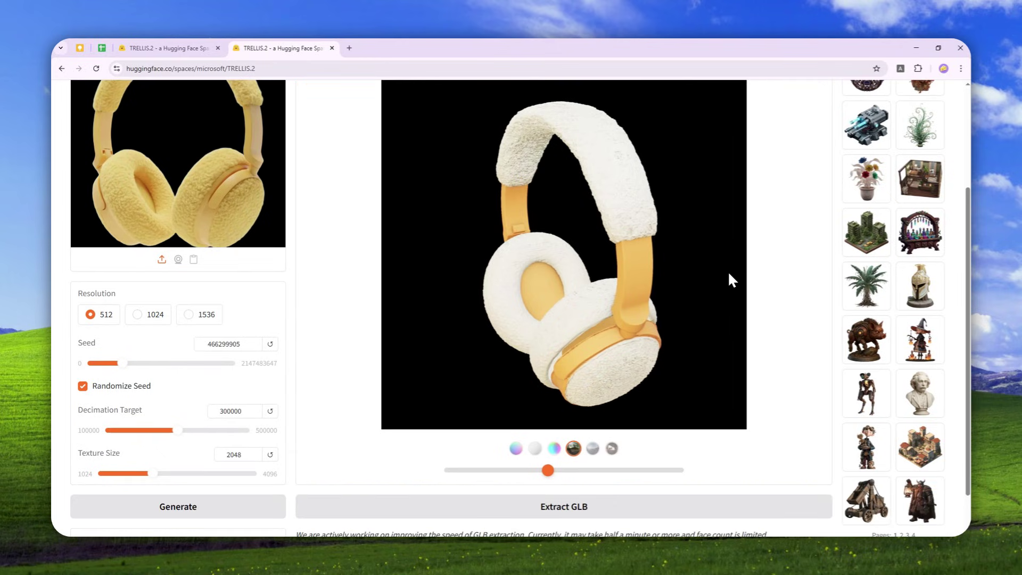
pyautogui.scroll(1, 660, 314)
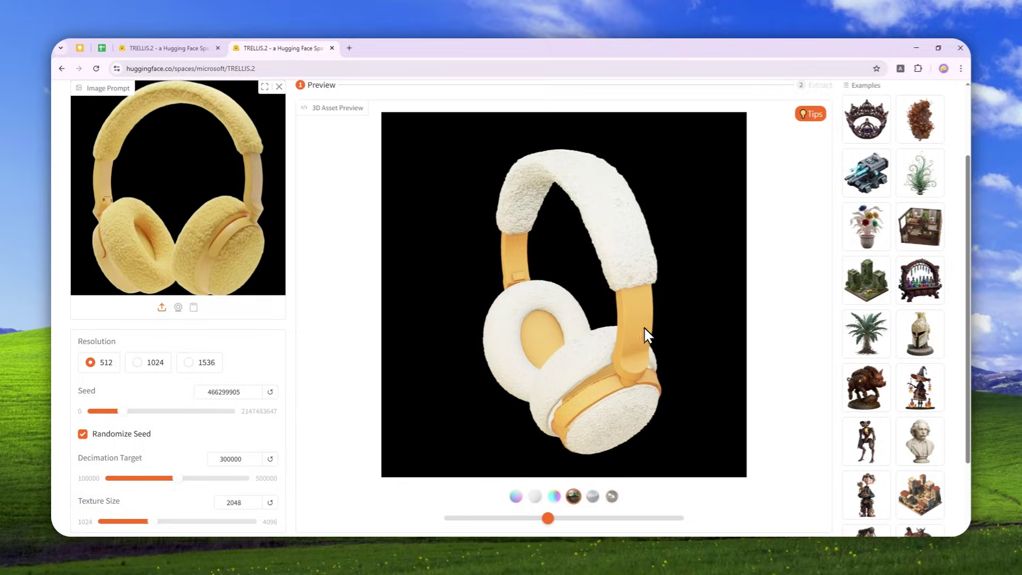
pyautogui.scroll(-1, 647, 346)
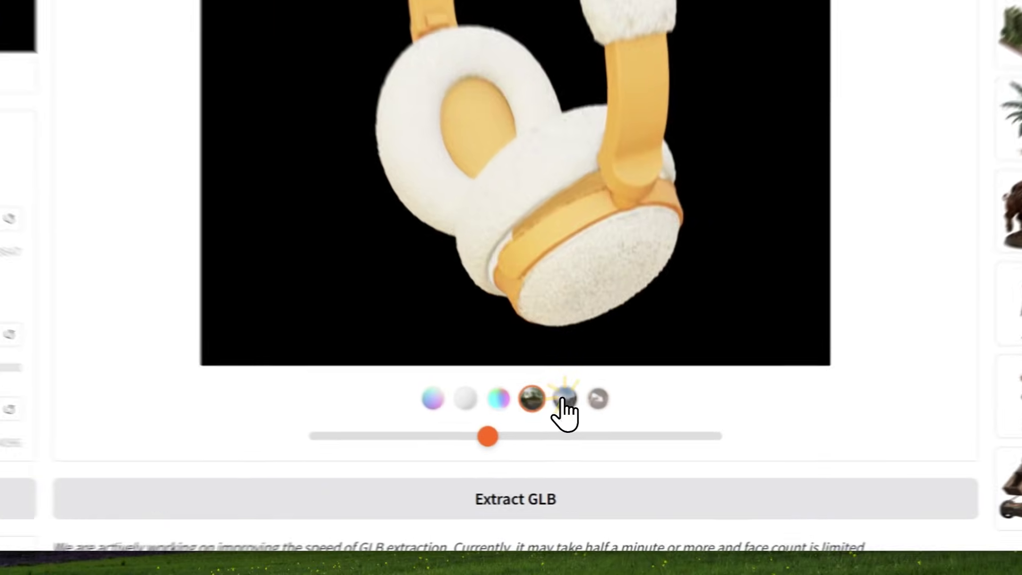
pyautogui.click(593, 449)
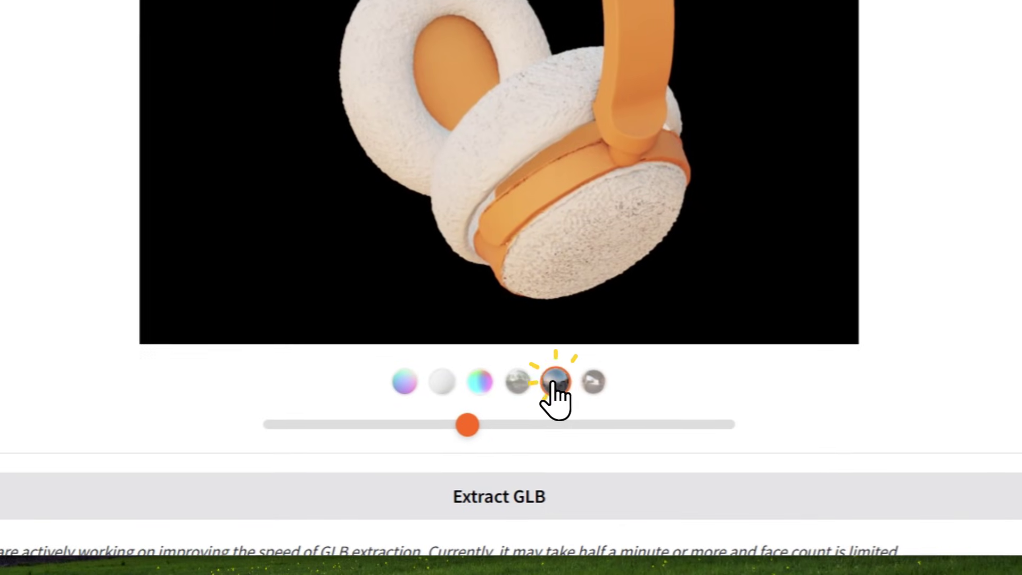
pyautogui.moveTo(453, 420); pyautogui.dragTo(551, 424)
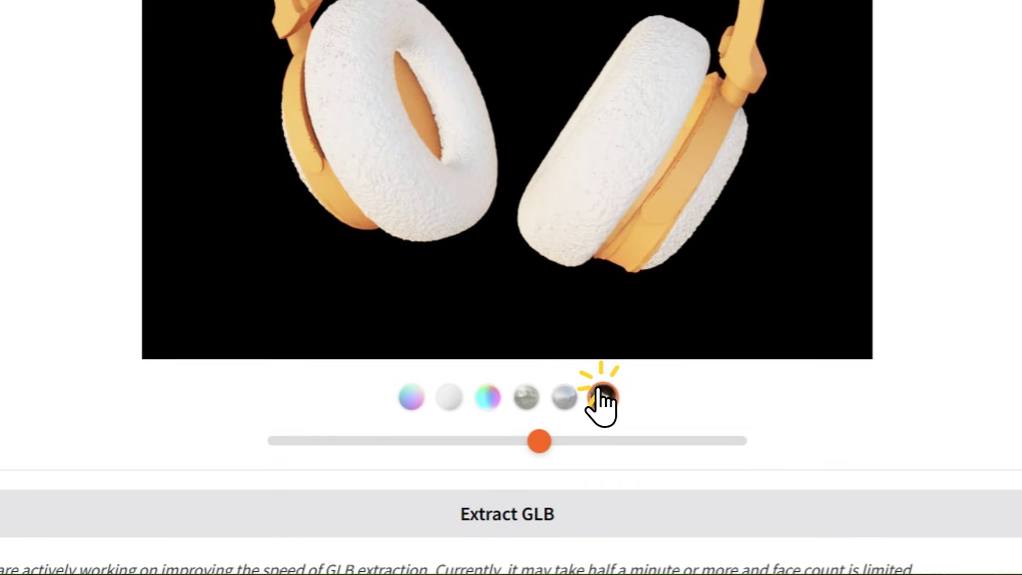
# Step: Cycle the headphones preview through normal map, bare geometry and full texture render modes
pyautogui.click(405, 404)
pyautogui.click(450, 398)
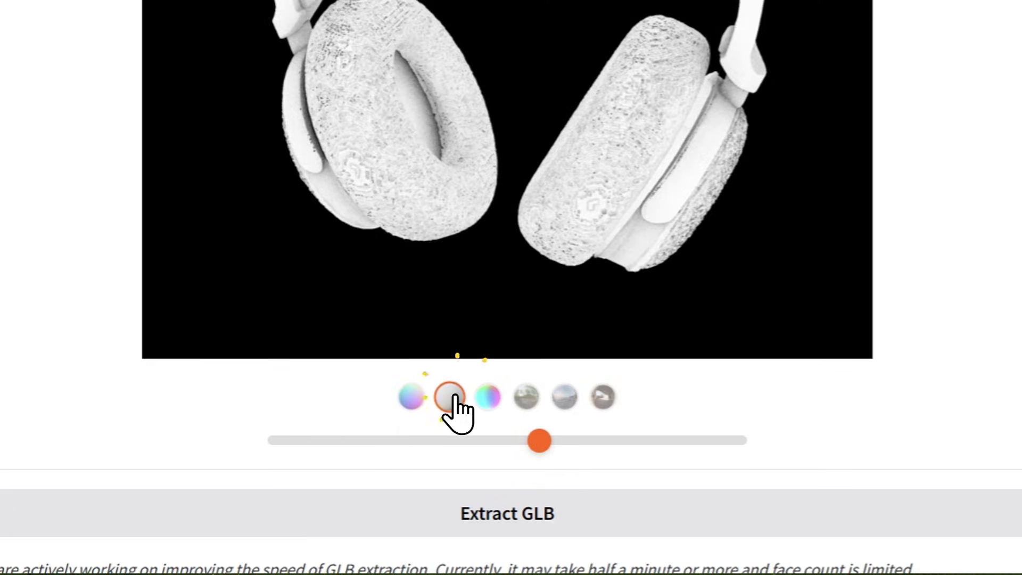
pyautogui.click(526, 397)
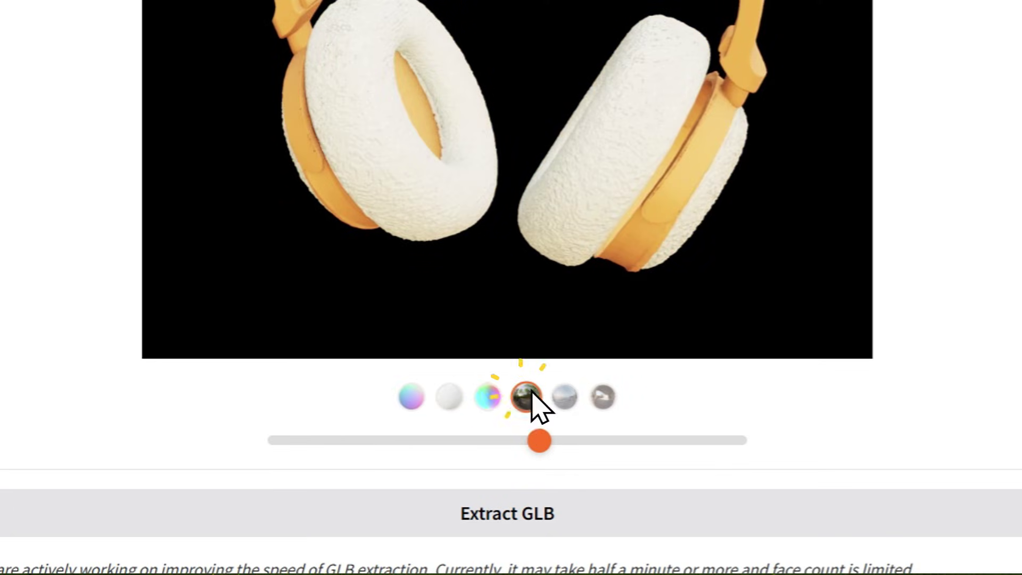
pyautogui.click(564, 398)
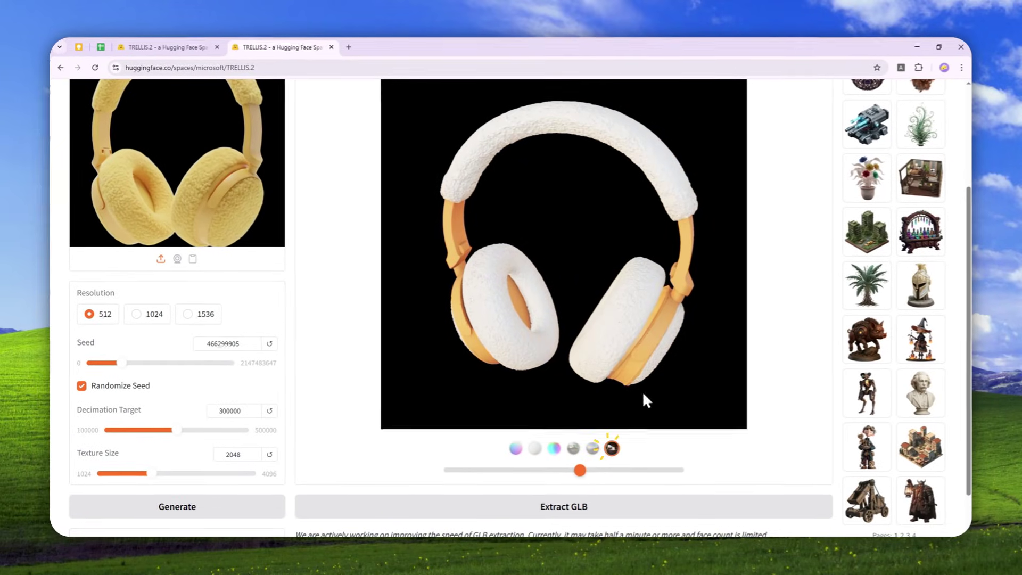
# Step: Rotate the fully textured headphones model to inspect it from other angles
pyautogui.click(567, 465)
pyautogui.moveTo(575, 471); pyautogui.dragTo(496, 479)
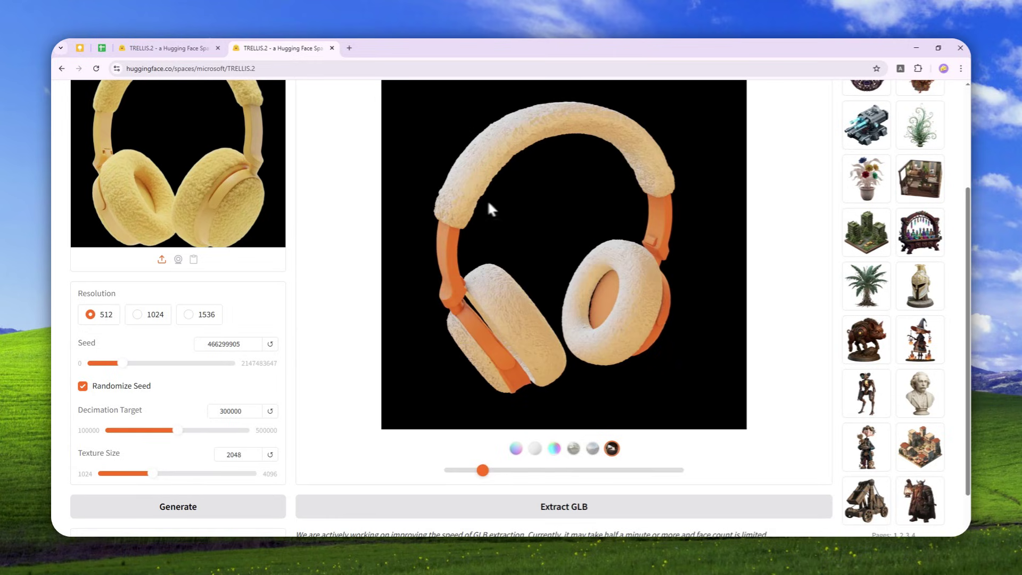
pyautogui.scroll(2, 349, 200)
pyautogui.scroll(-1, 504, 260)
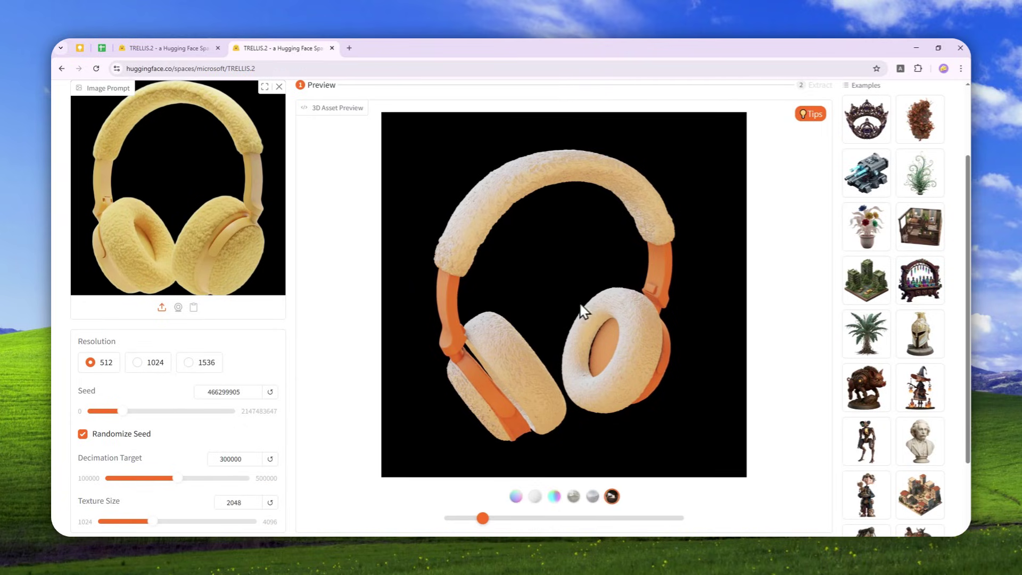
pyautogui.scroll(-1, 554, 367)
pyautogui.scroll(2, 342, 277)
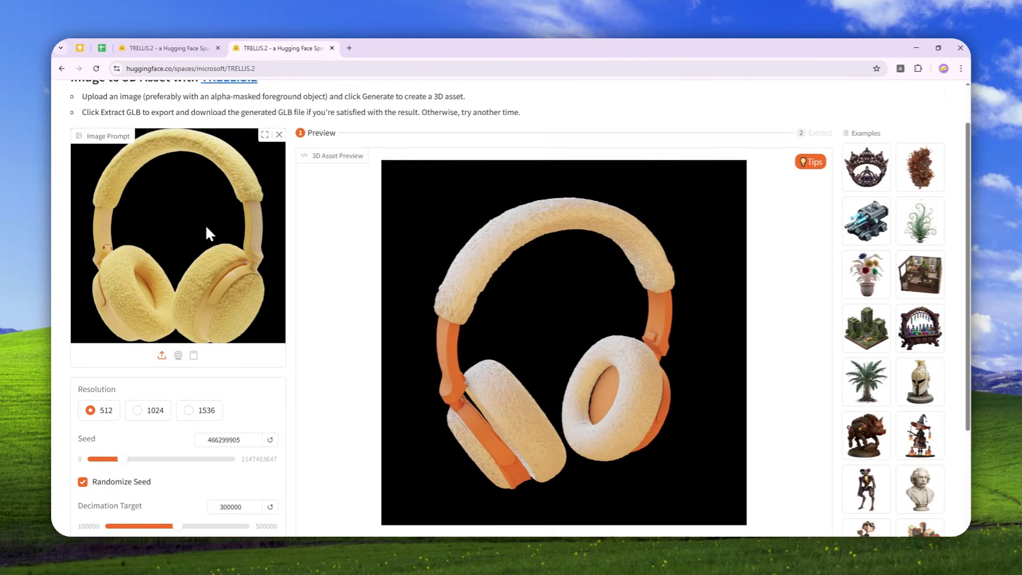
pyautogui.scroll(-1, 205, 234)
pyautogui.scroll(-1, 208, 258)
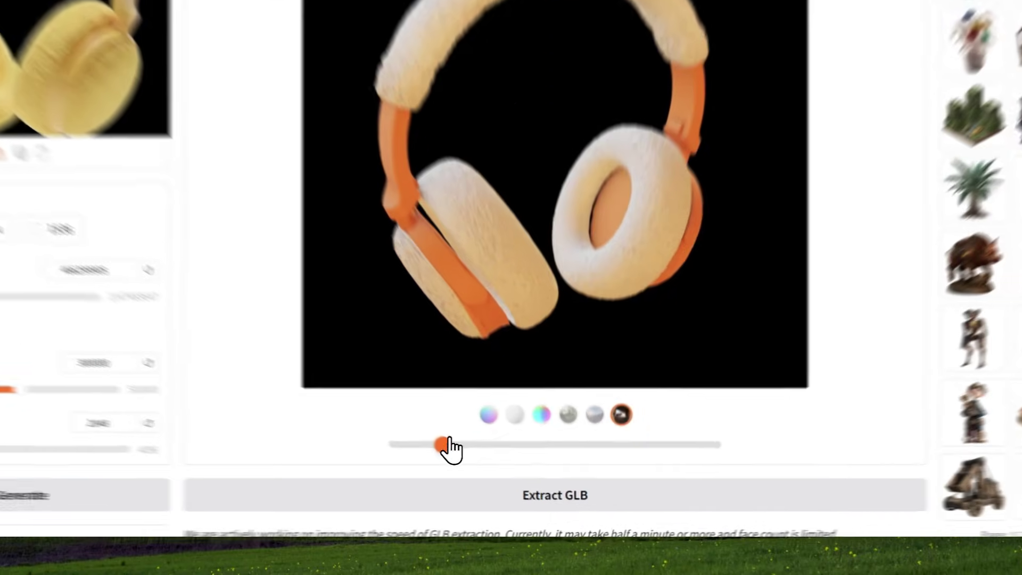
pyautogui.moveTo(483, 469); pyautogui.dragTo(644, 456)
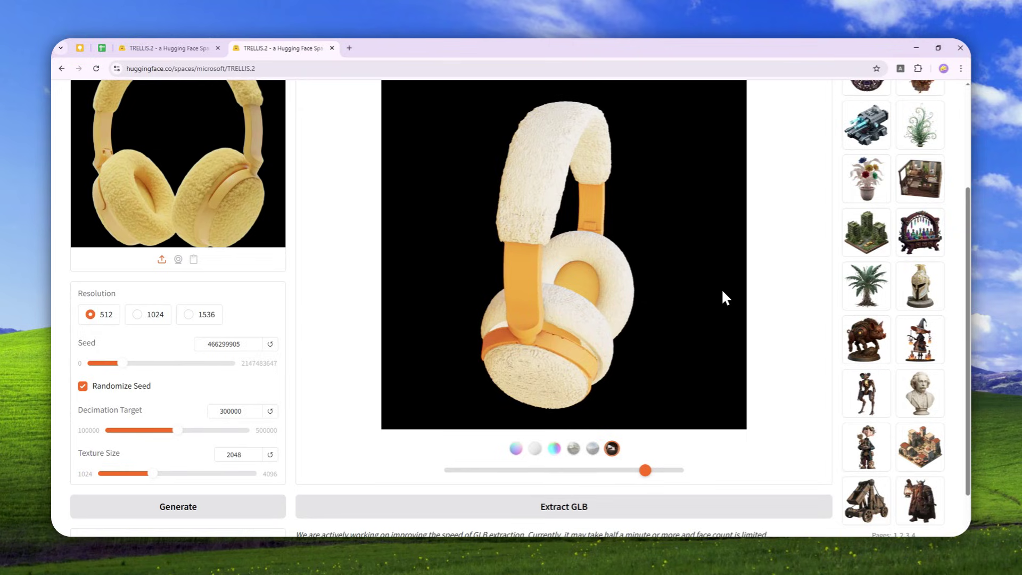
pyautogui.scroll(1, 719, 288)
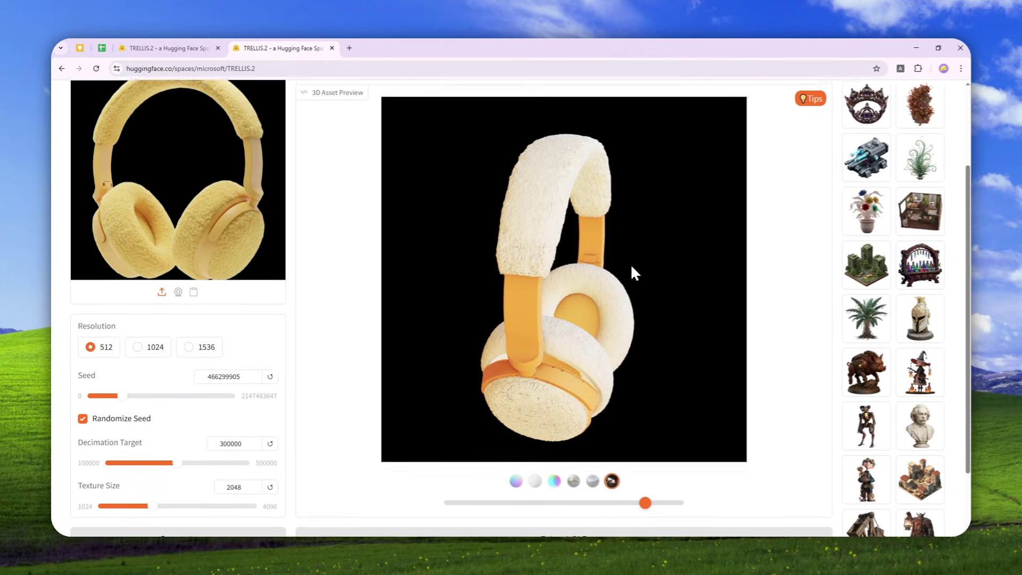
pyautogui.scroll(-2, 586, 346)
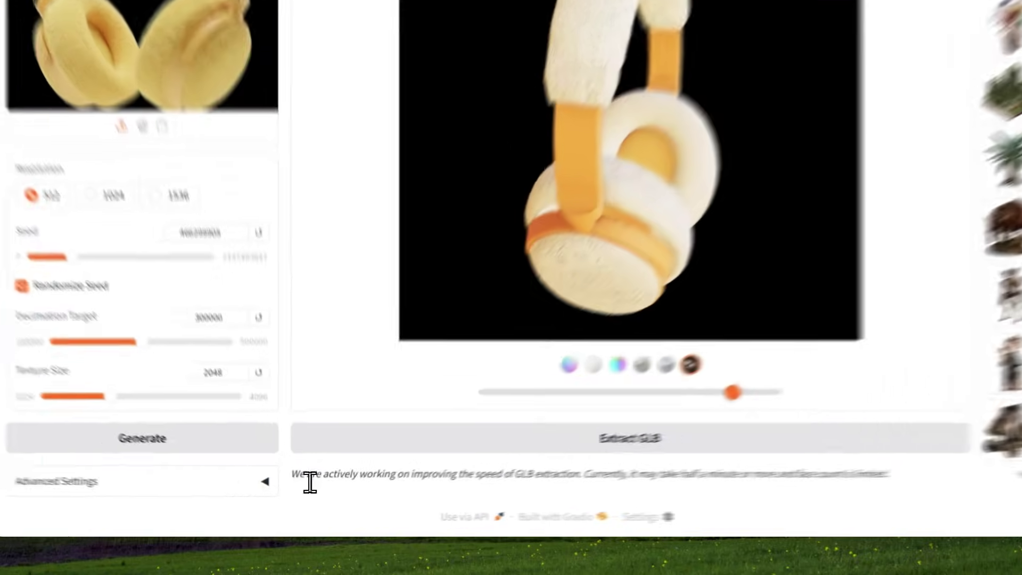
# Step: Highlight and read the note about slow GLB extraction, then clear the selection
pyautogui.moveTo(297, 486); pyautogui.dragTo(454, 494)
pyautogui.moveTo(595, 451); pyautogui.dragTo(667, 452)
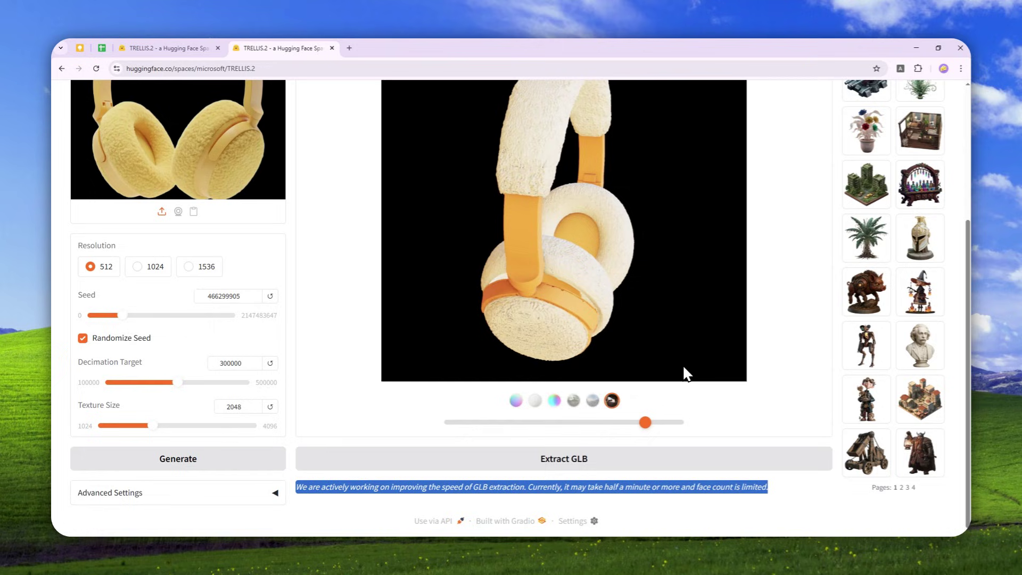
pyautogui.scroll(3, 610, 318)
pyautogui.scroll(1, 606, 311)
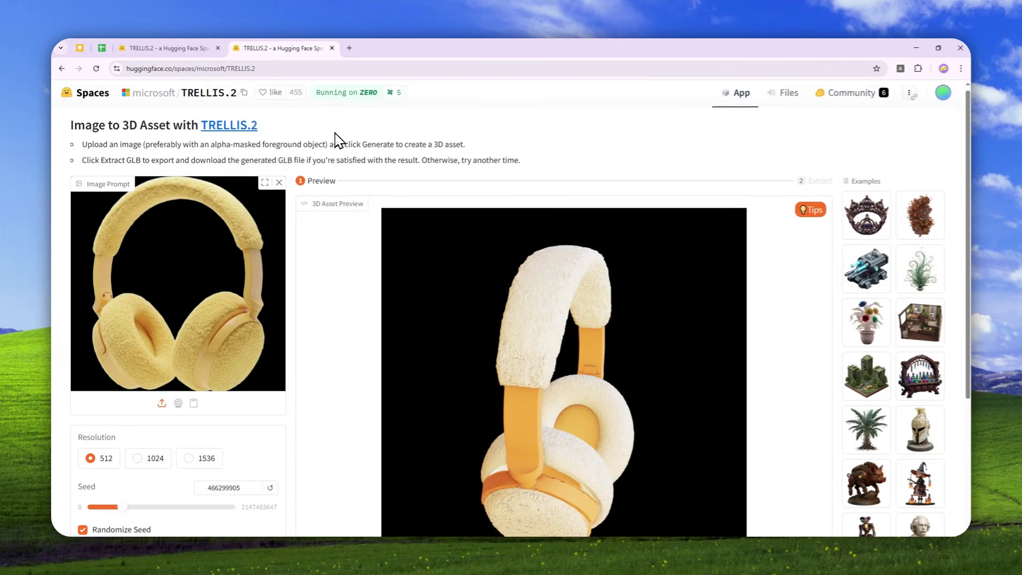
pyautogui.scroll(-4, 553, 277)
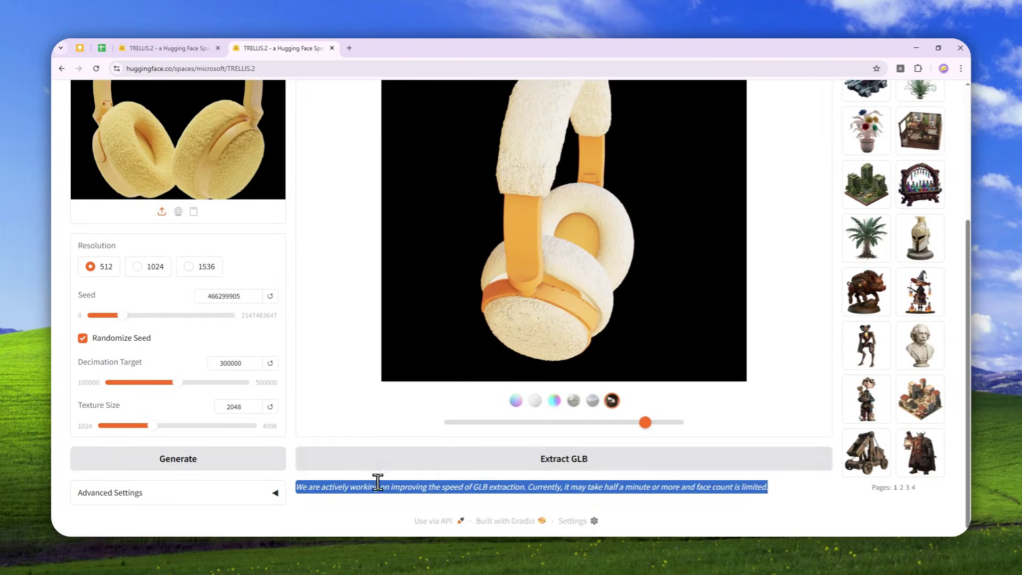
pyautogui.click(361, 497)
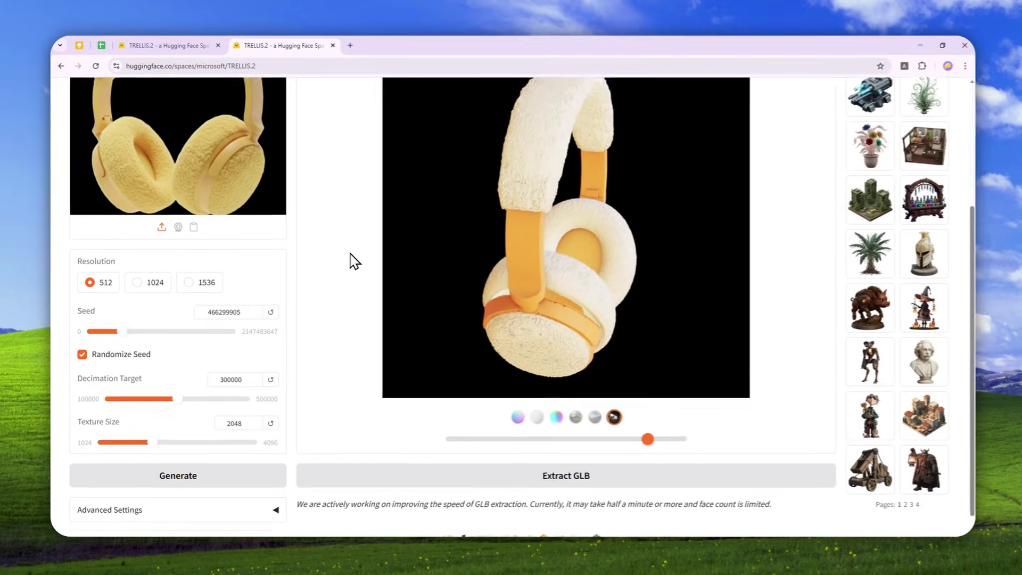
# Step: Turn the headphones model further around toward the slider's right end
pyautogui.scroll(2, 348, 261)
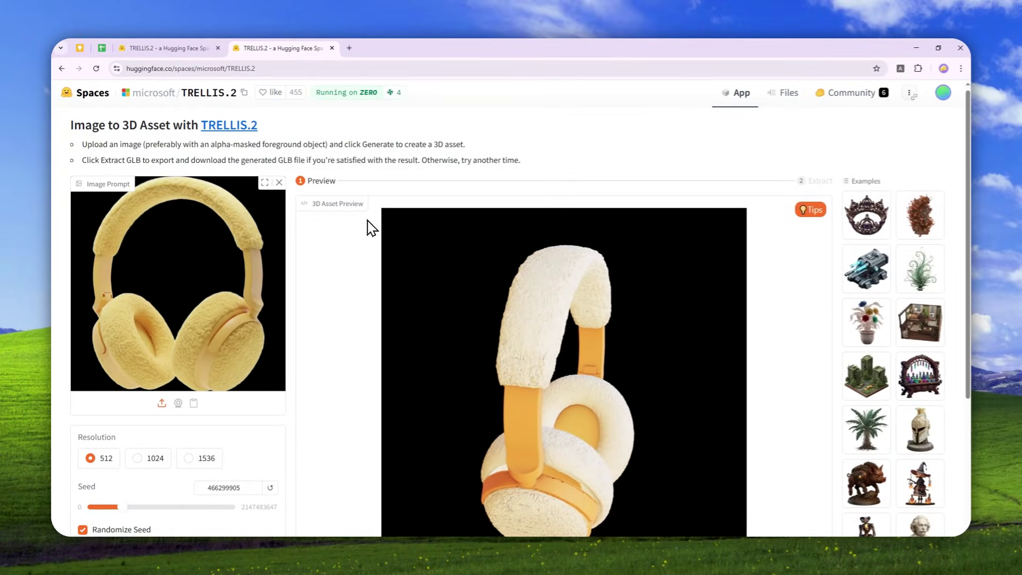
pyautogui.scroll(-4, 431, 201)
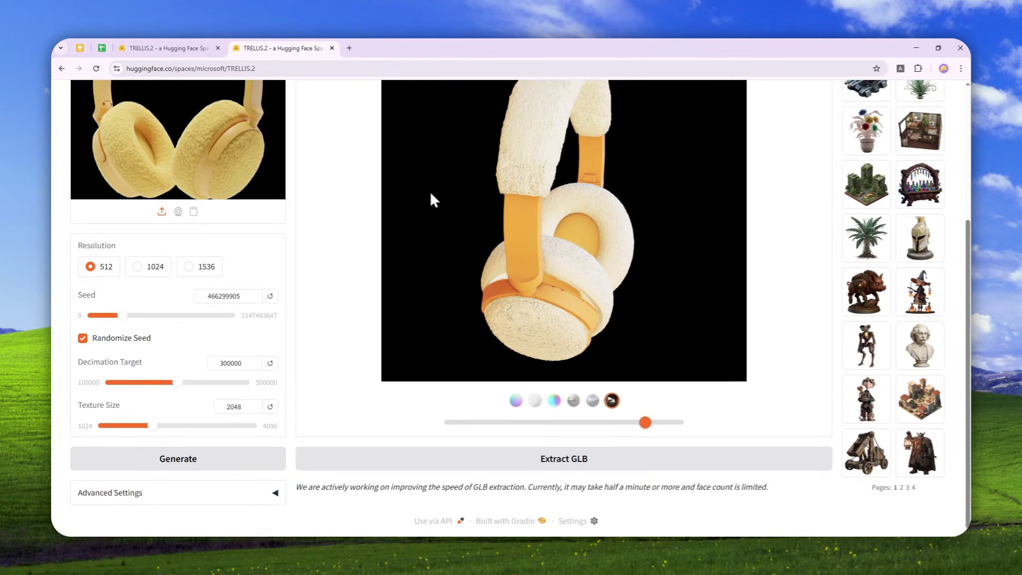
pyautogui.scroll(1, 577, 276)
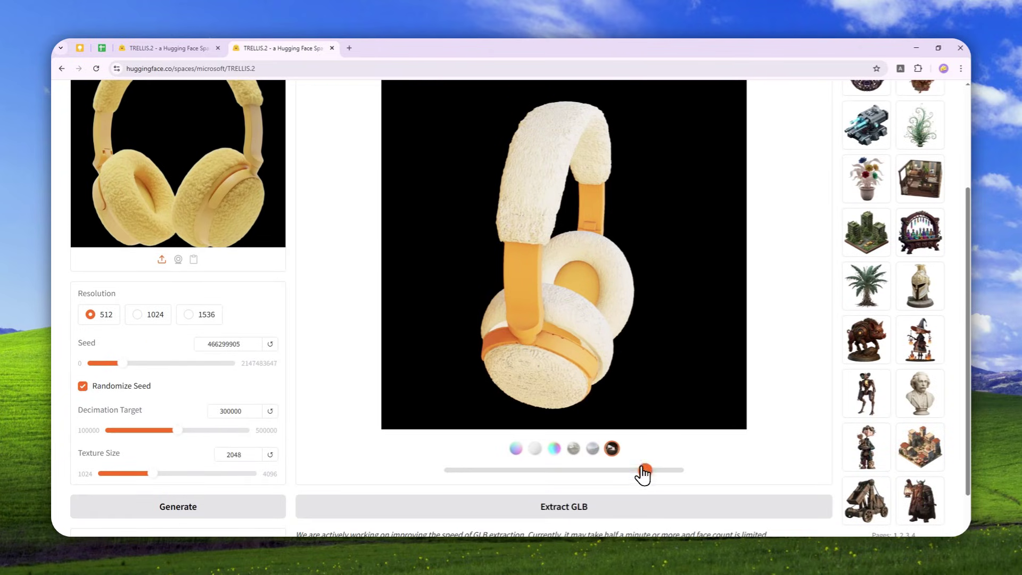
pyautogui.moveTo(644, 470); pyautogui.dragTo(679, 470)
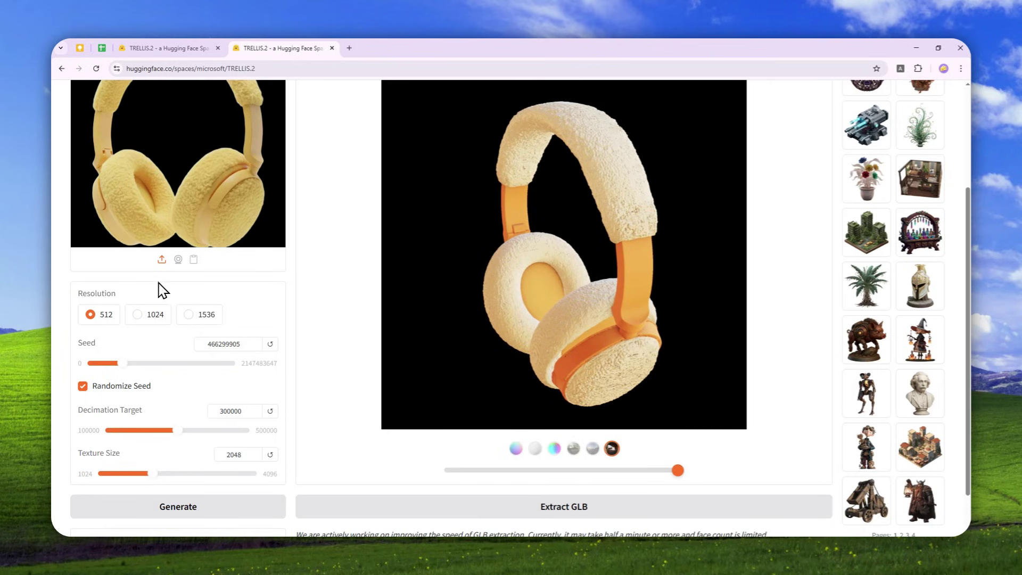
pyautogui.click(170, 48)
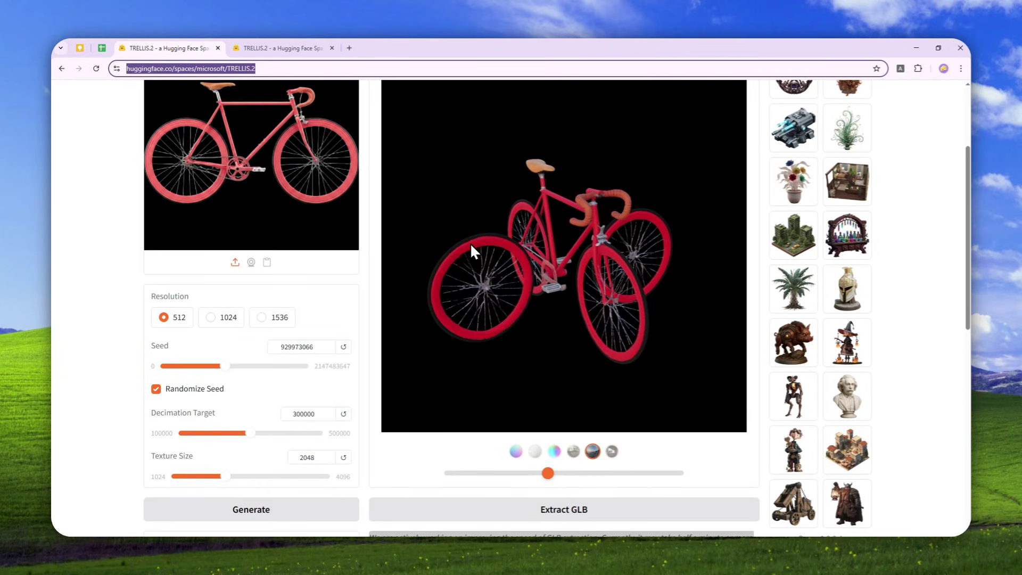
pyautogui.scroll(2, 471, 244)
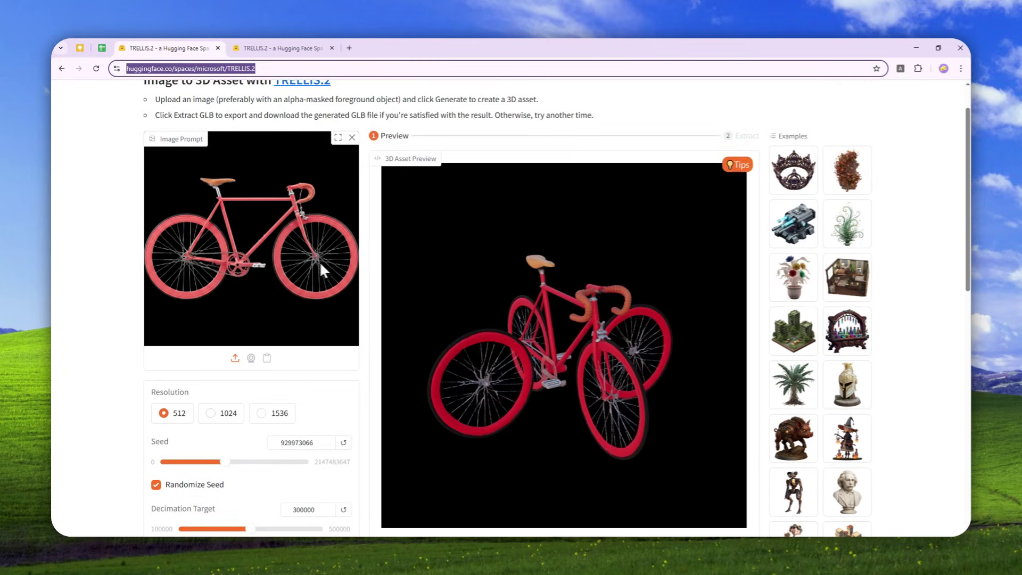
pyautogui.scroll(-2, 321, 266)
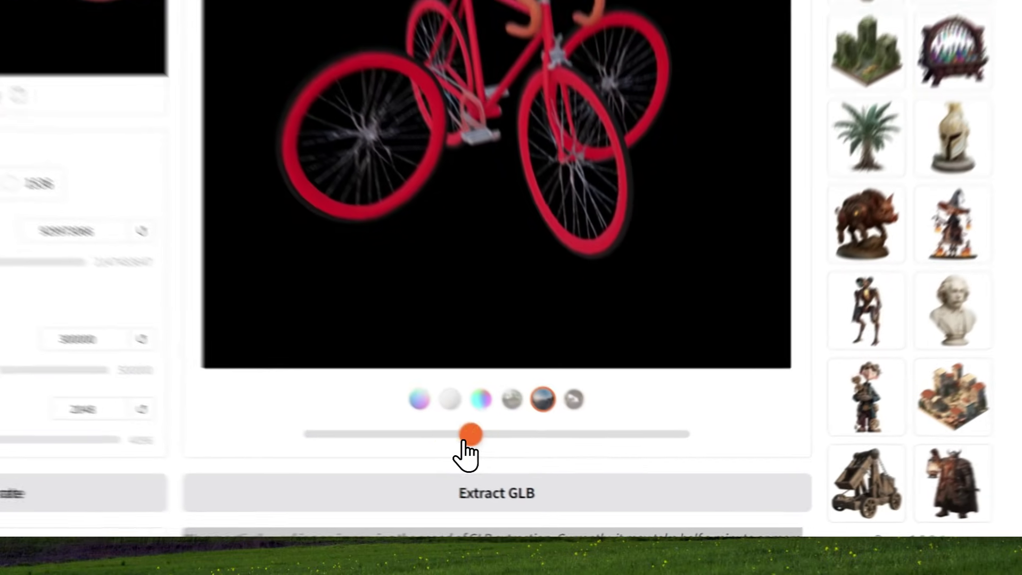
pyautogui.moveTo(546, 476); pyautogui.dragTo(580, 482)
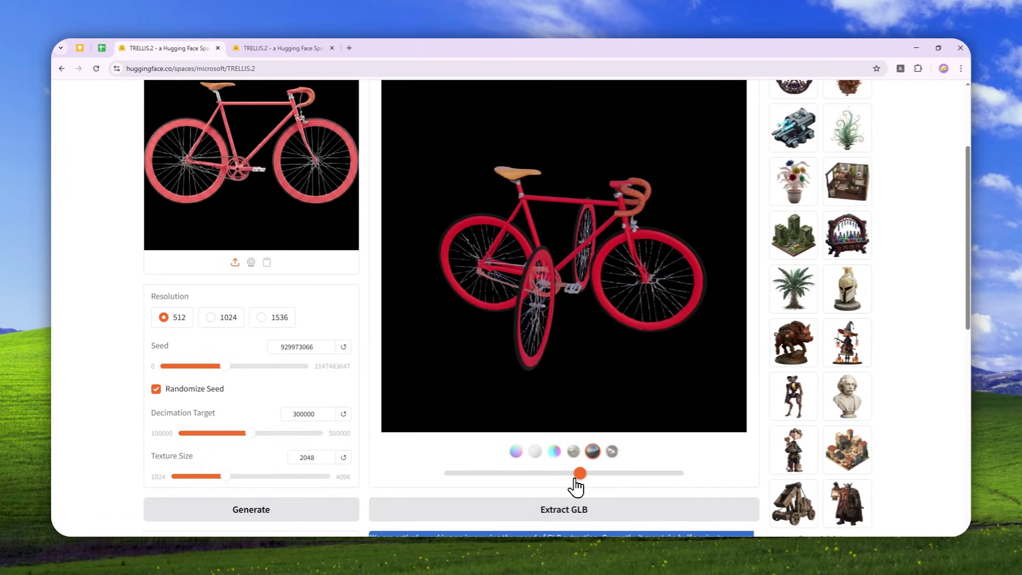
pyautogui.moveTo(582, 473); pyautogui.dragTo(551, 474)
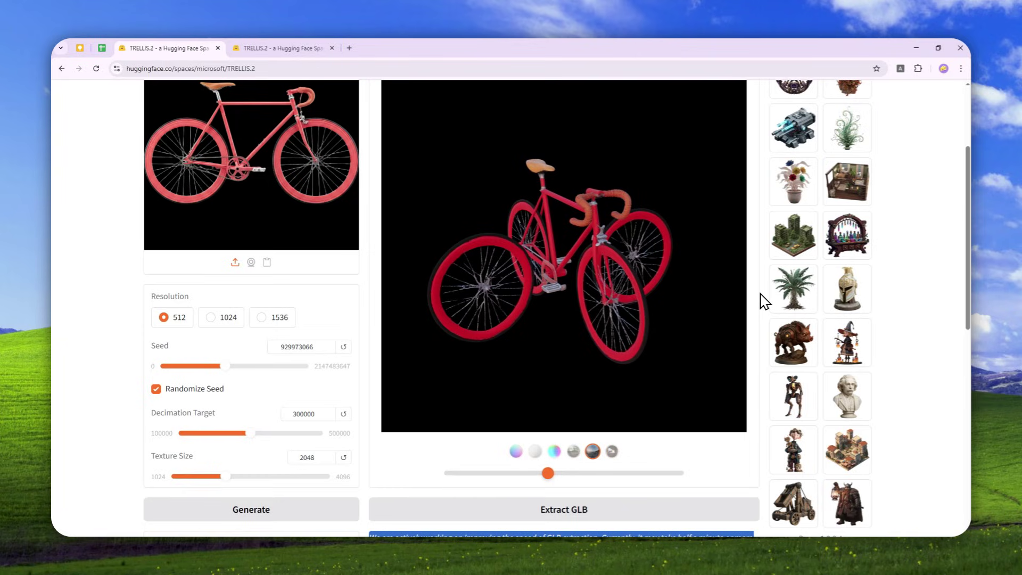
pyautogui.scroll(1, 764, 301)
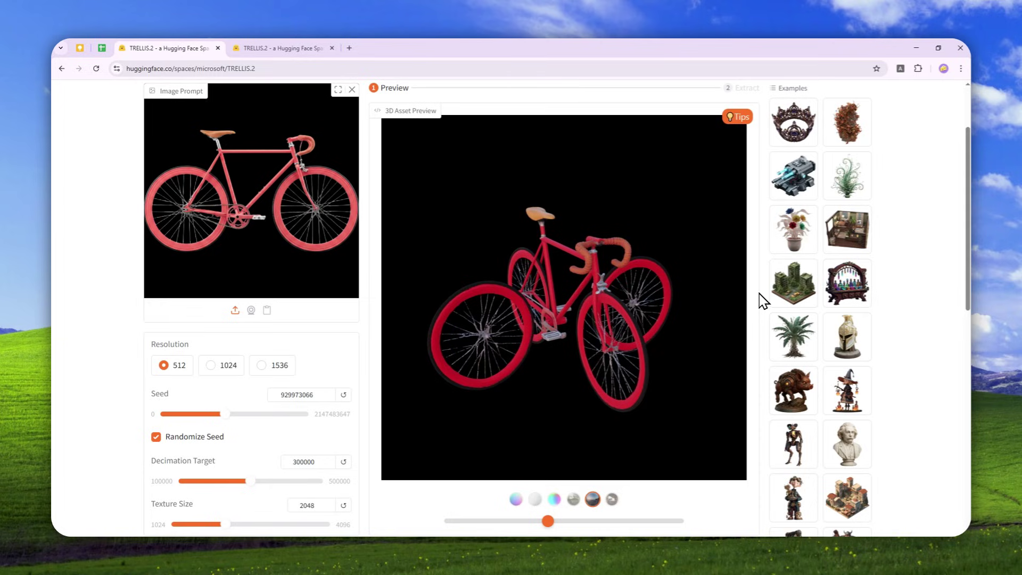
# Step: Return to the headphones model, rotate it back toward the front, and apply darker shading
pyautogui.click(275, 42)
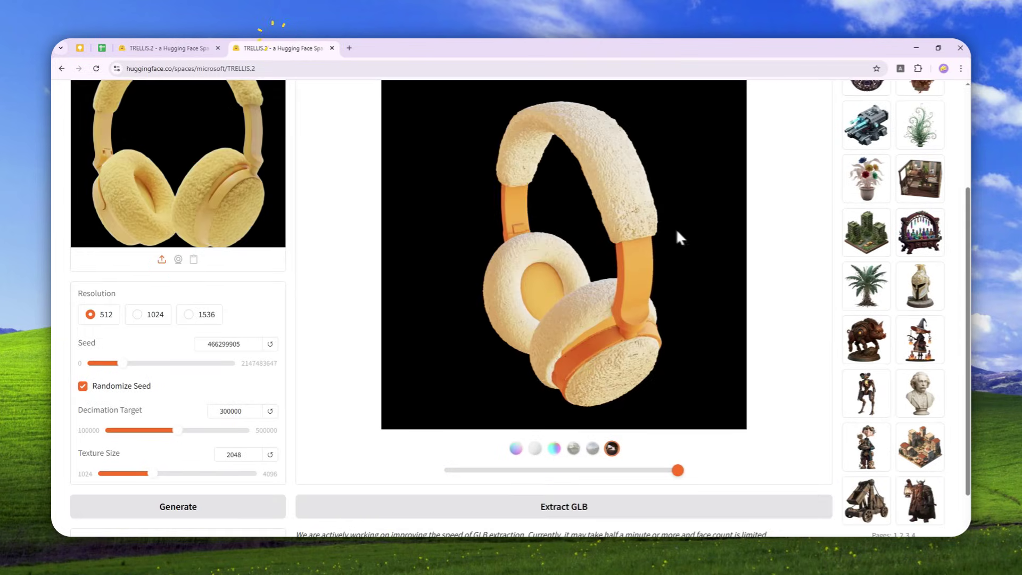
pyautogui.moveTo(677, 471); pyautogui.dragTo(601, 468)
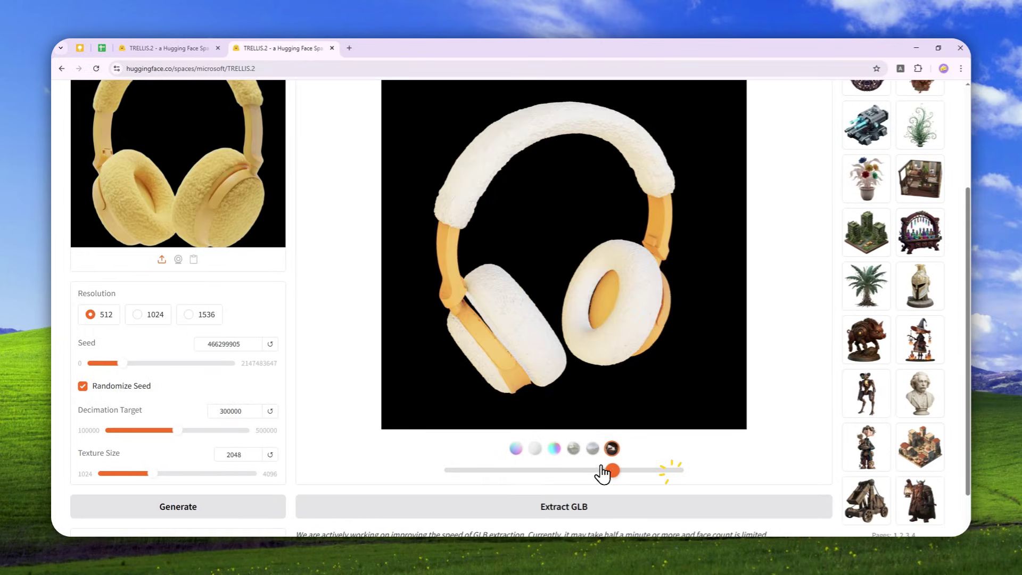
pyautogui.click(592, 449)
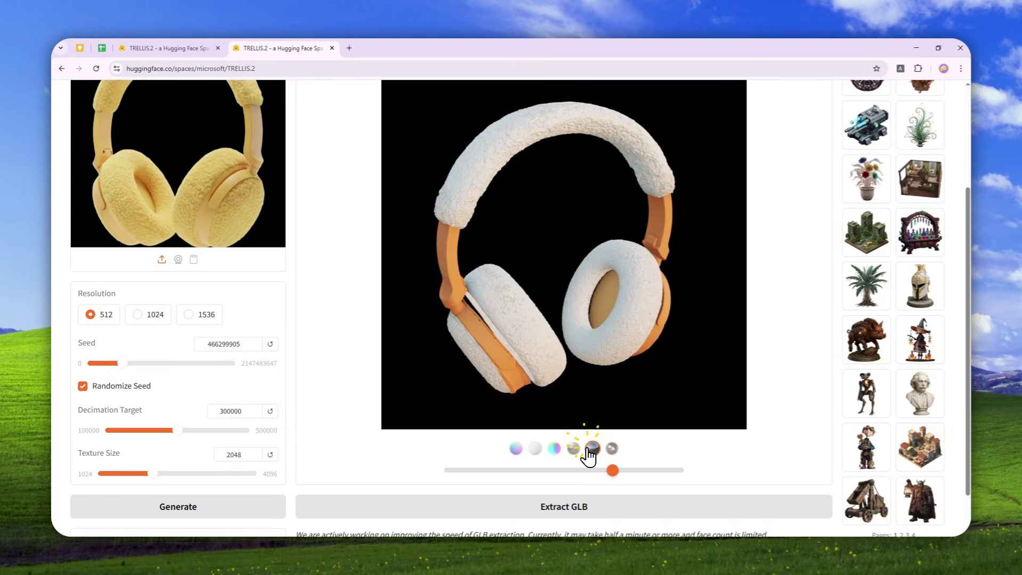
# Step: Rotate the pipe model result, then bring up the TRELLIS.2 project page showing the Unlimited video
pyautogui.click(625, 37)
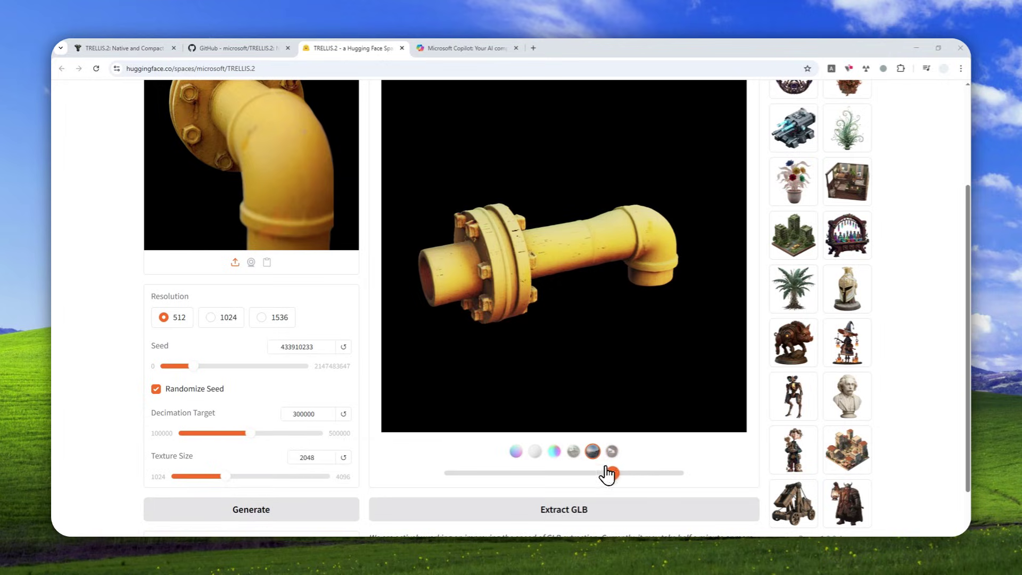
pyautogui.moveTo(608, 472); pyautogui.dragTo(581, 473)
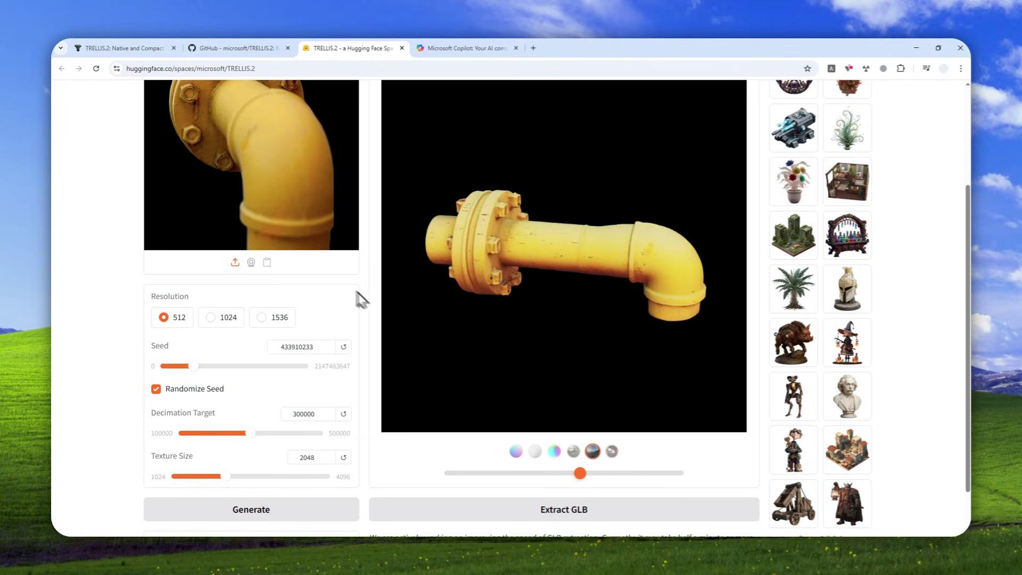
pyautogui.click(131, 46)
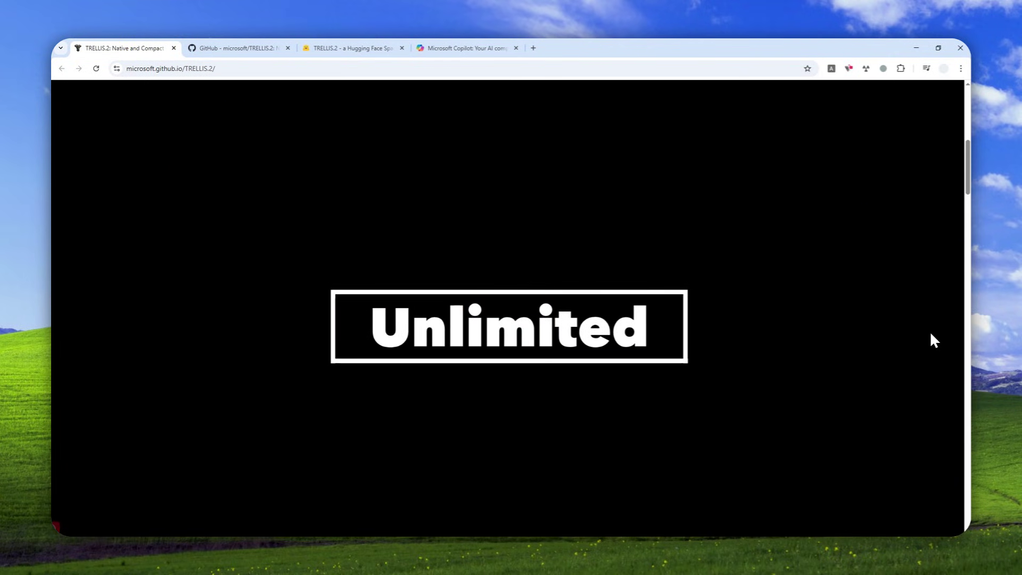